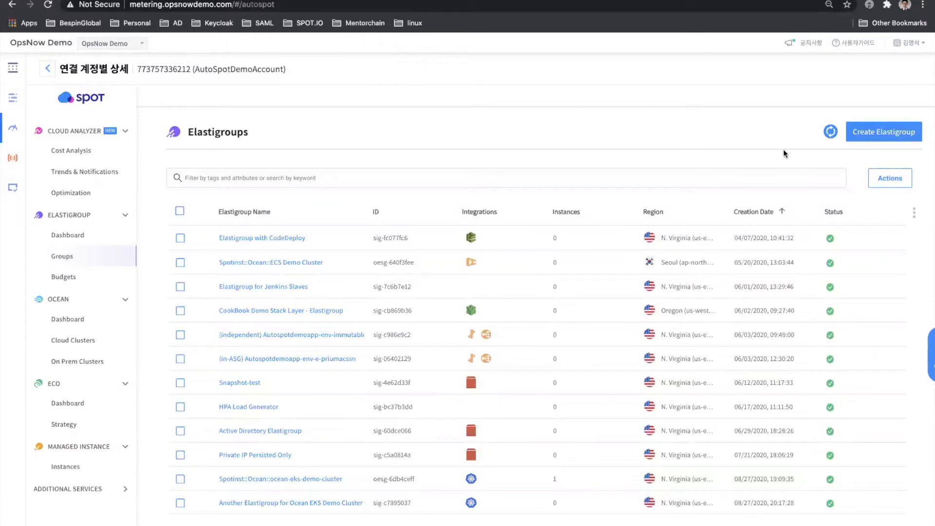
Step: Start a new Elastigroup with the Auto Scaling Group use case, creating it from an existing Auto Scaling Group
left_click(880, 135)
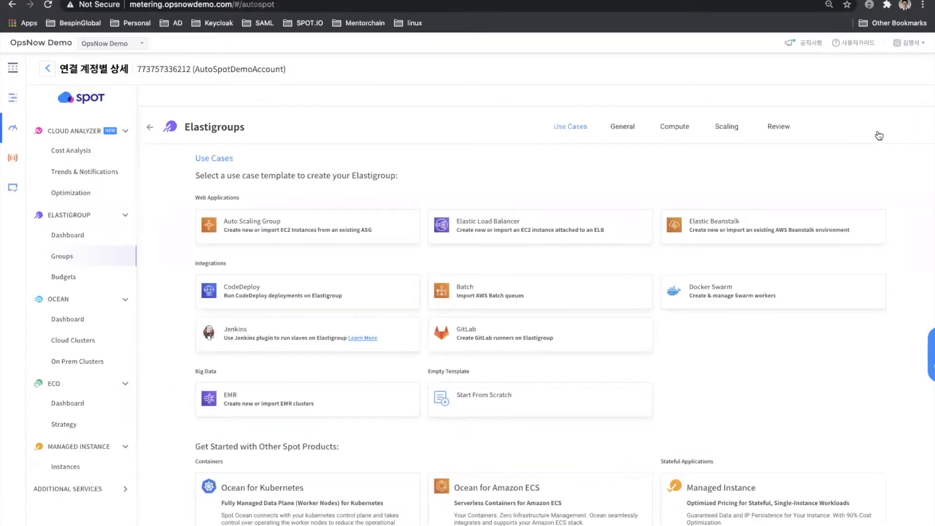
left_click(293, 238)
left_click(361, 317)
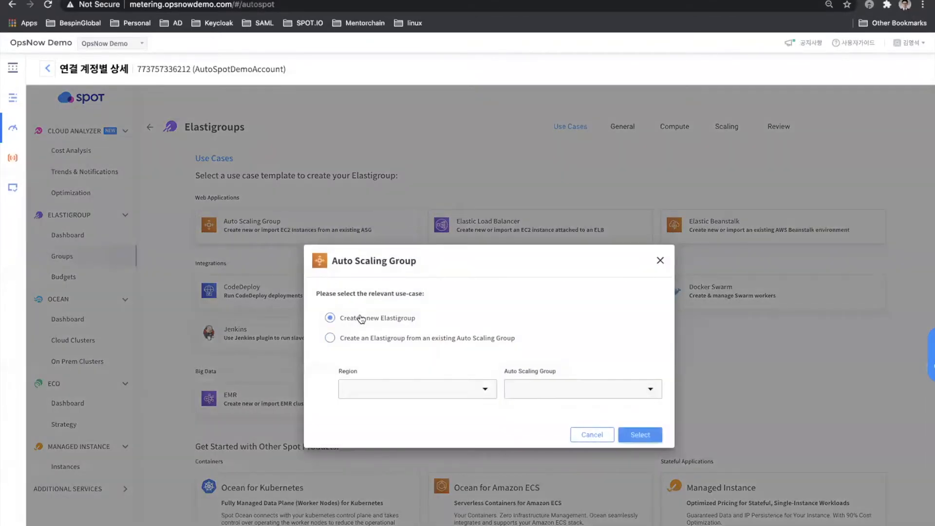
left_click(391, 343)
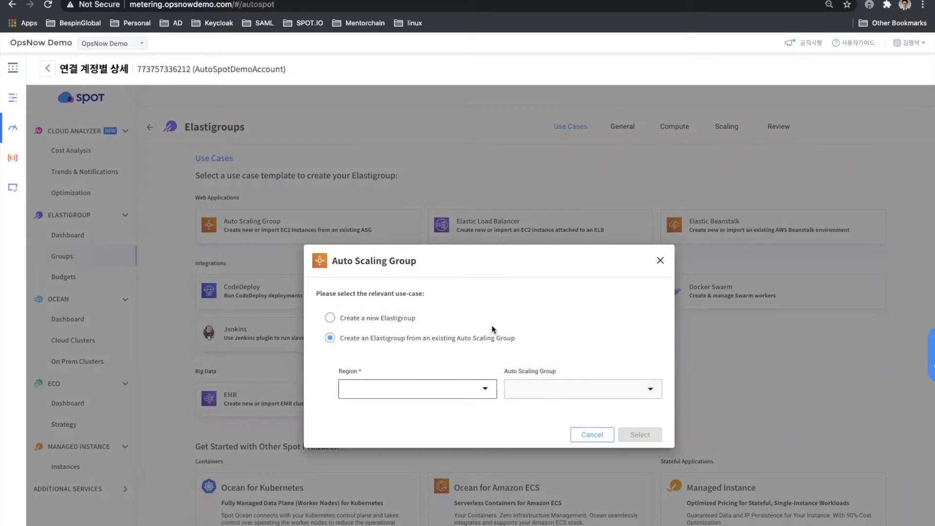
Step: Import the WebinarTest Auto Scaling Group from the US East (N. Virginia) region
left_click(443, 395)
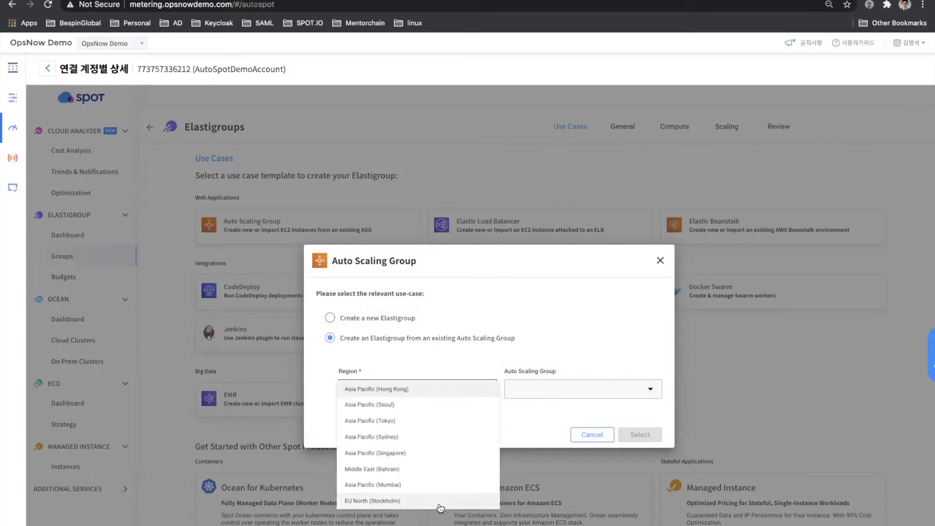
scroll(444, 473, "down", 5)
scroll(447, 472, "down", 2)
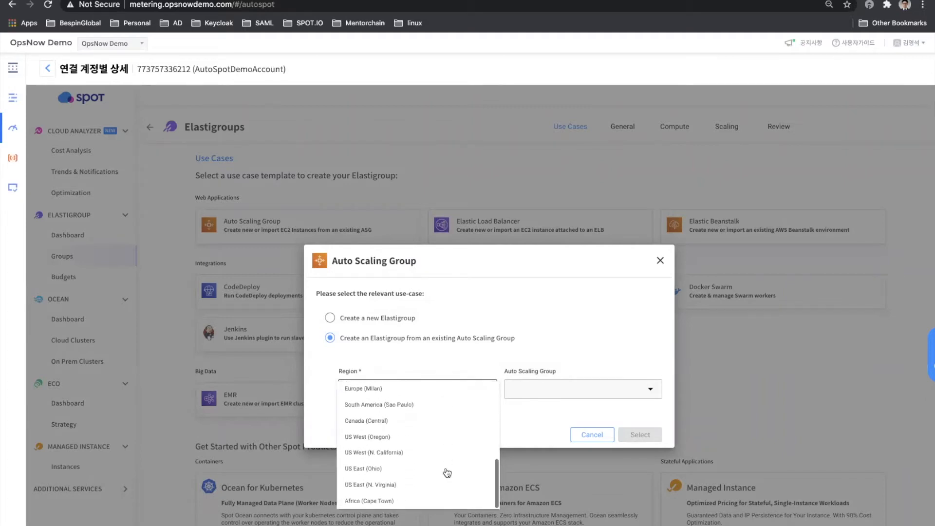
left_click(425, 484)
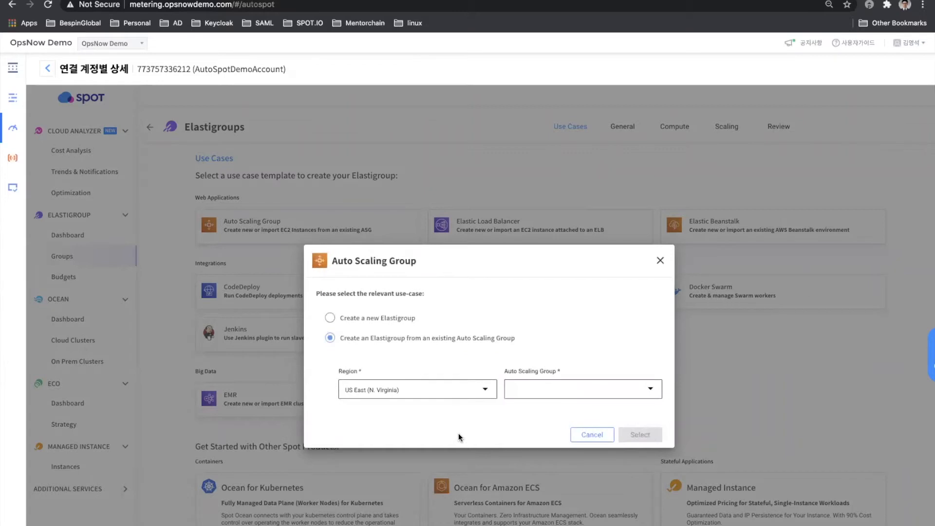
left_click(539, 397)
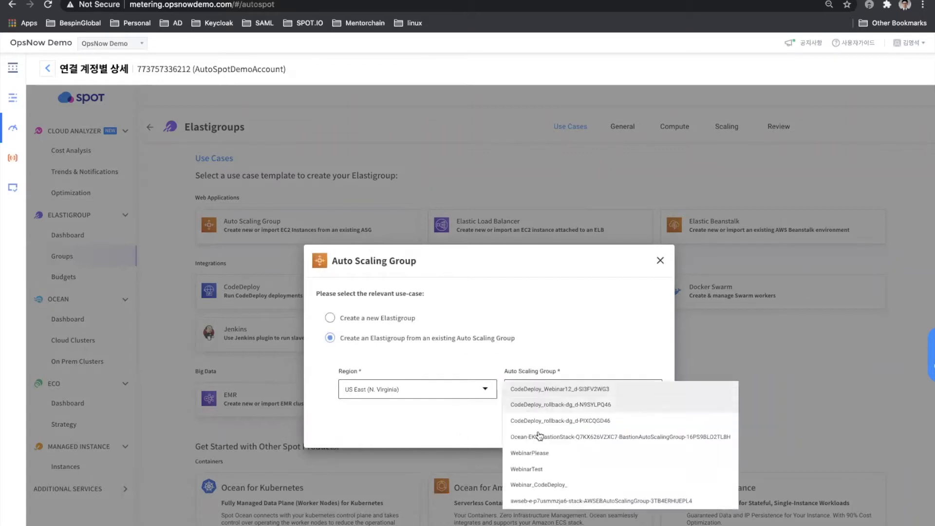
left_click(533, 471)
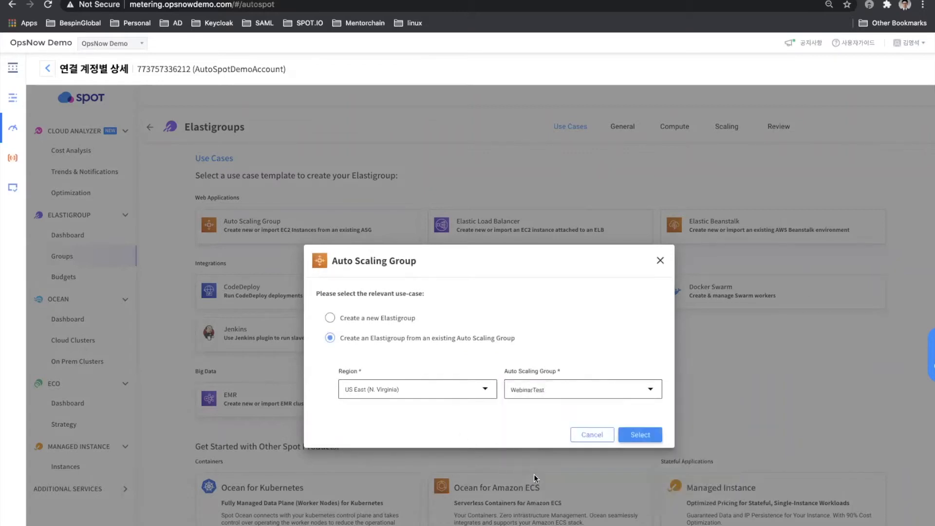
left_click(647, 436)
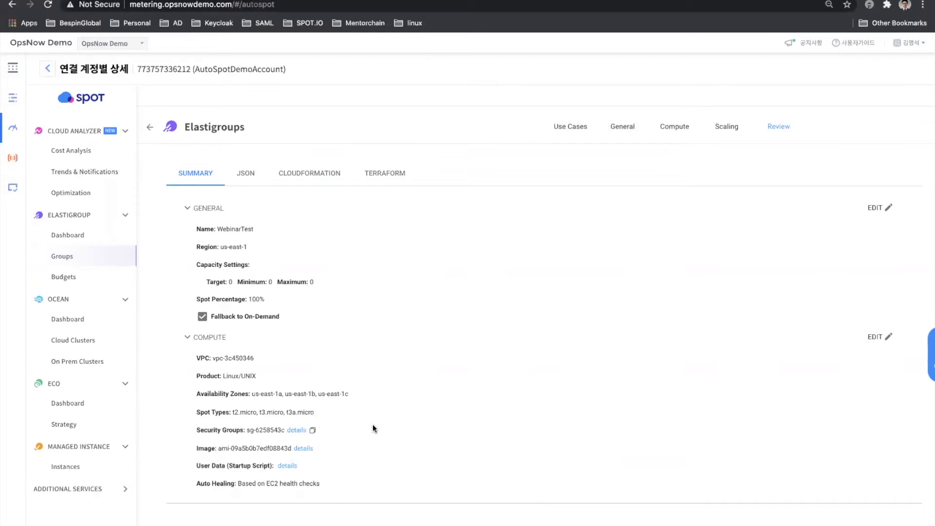
Step: Edit the general capacity settings to a target of 2, a minimum of 2 and a maximum of 10 instances
left_click(875, 210)
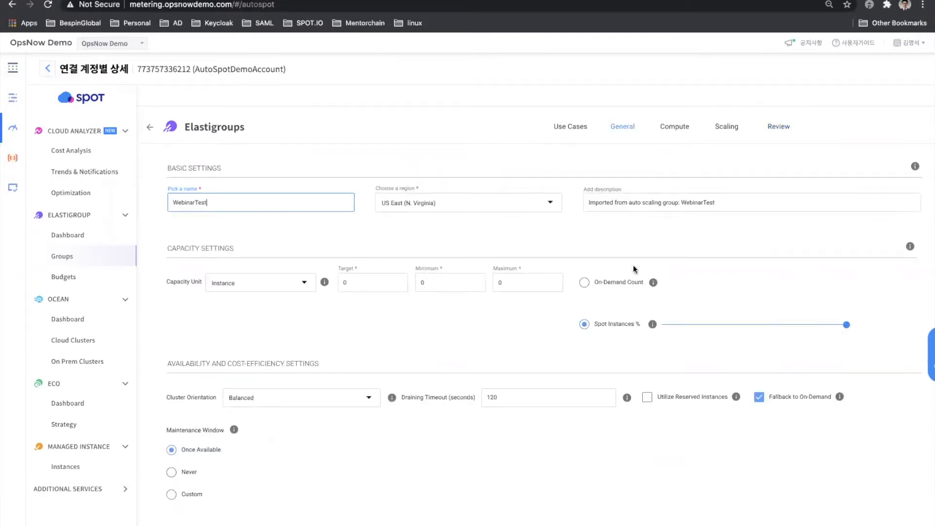
left_click(389, 282)
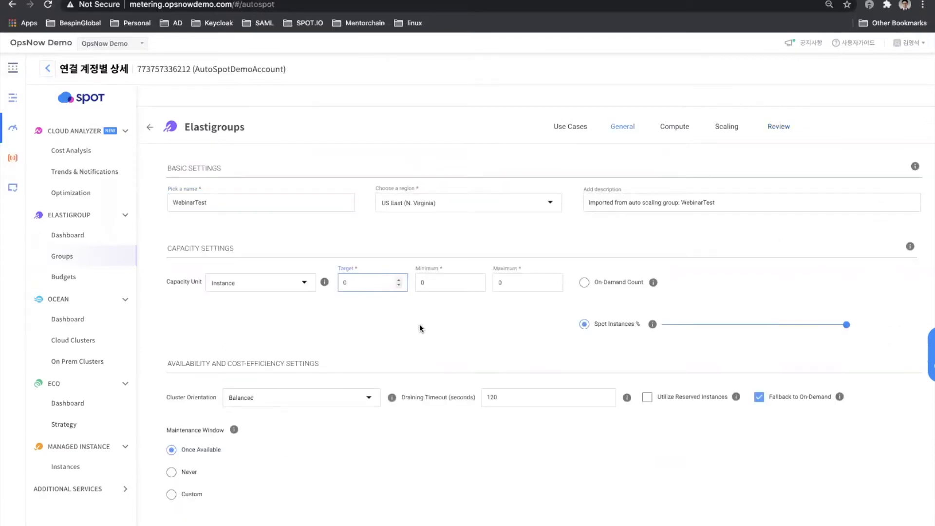
key("BackSpace")
type("2")
left_click(507, 282)
key("BackSpace")
type("10")
left_click(434, 339)
left_click(450, 282)
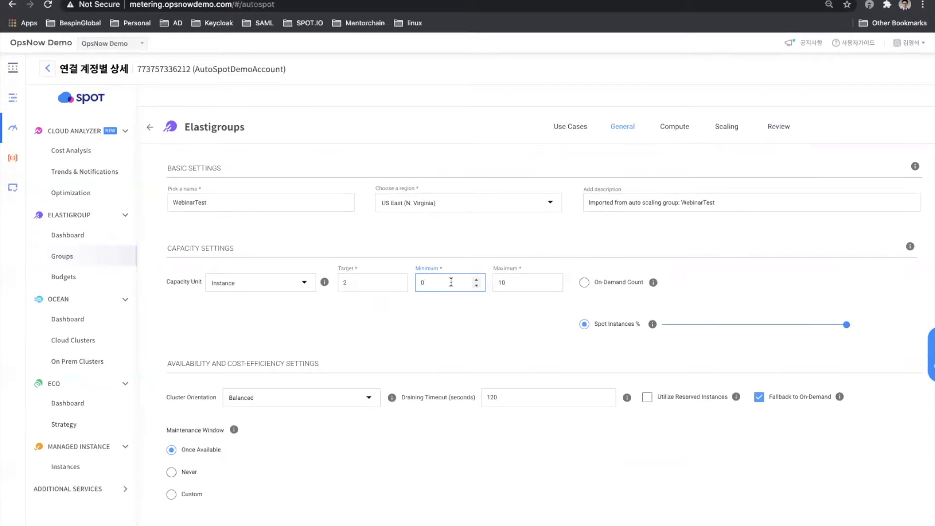
key("BackSpace")
type("2")
left_click(553, 283)
Step: Define the on-demand share by On-Demand Count instead of spot percentage, with a count of 1
left_click(614, 286)
left_click(587, 284)
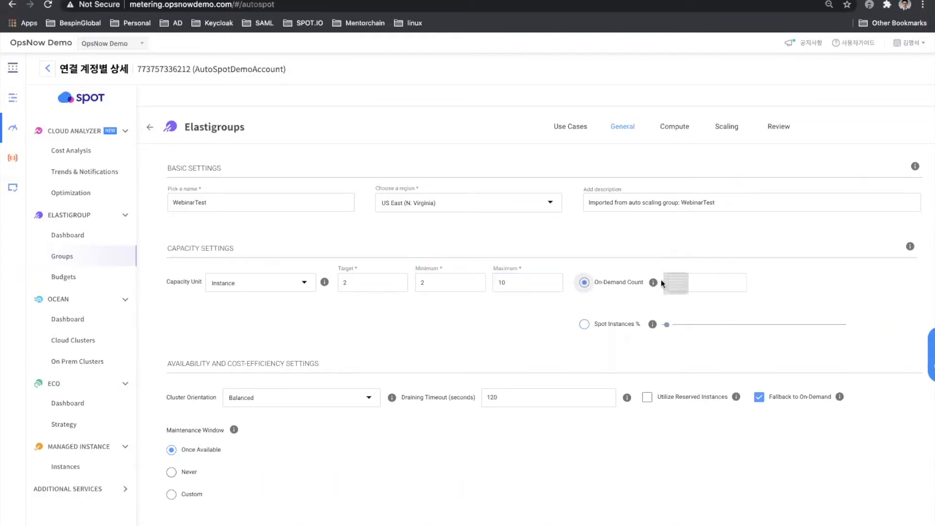
left_click(701, 283)
type("1")
left_click(603, 445)
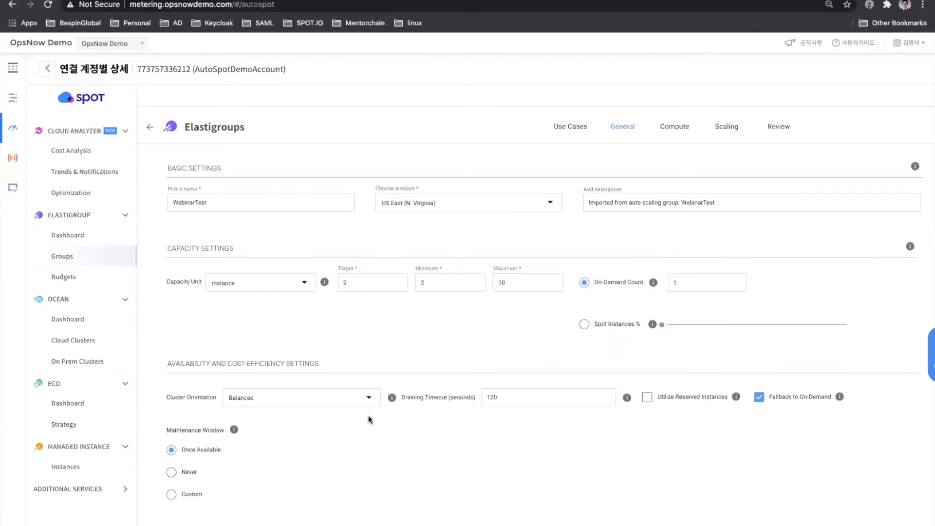
Step: Set the cluster orientation to Availability and the draining timeout to 900 seconds
left_click(355, 397)
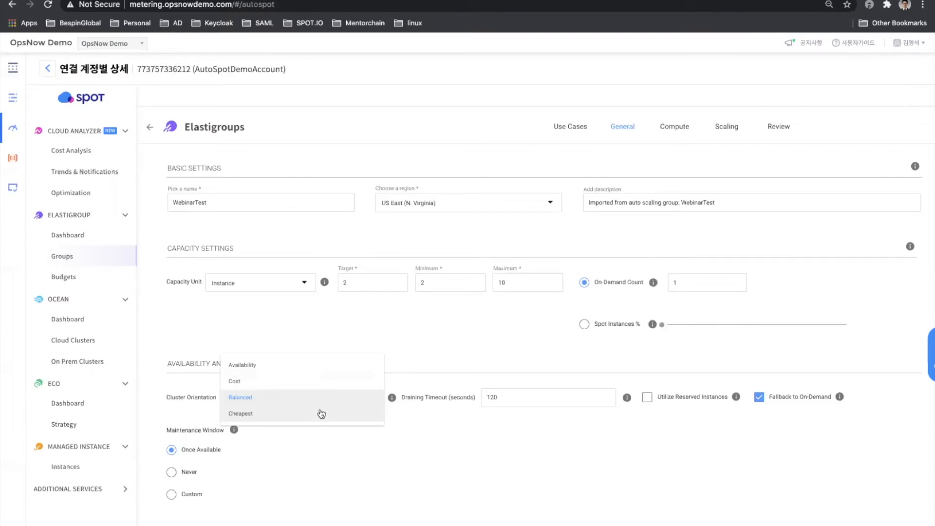
left_click(314, 366)
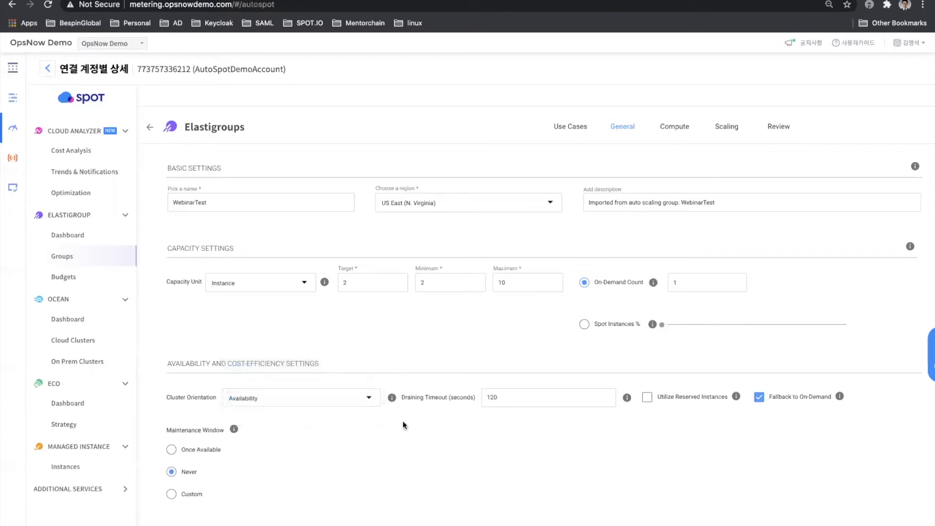
left_click(519, 394)
double_click(519, 395)
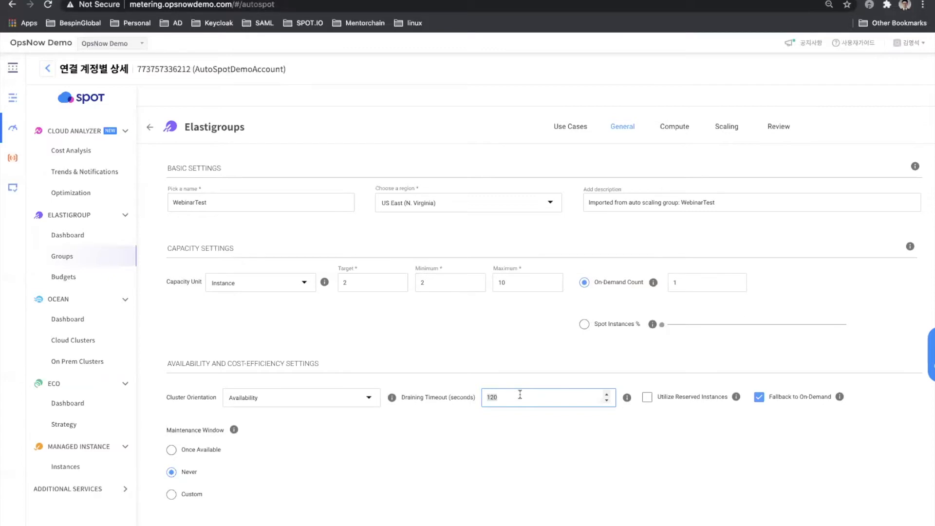
type("900")
Step: Enable Utilize Reserved Instances and set the maintenance window to Once Available
left_click(647, 397)
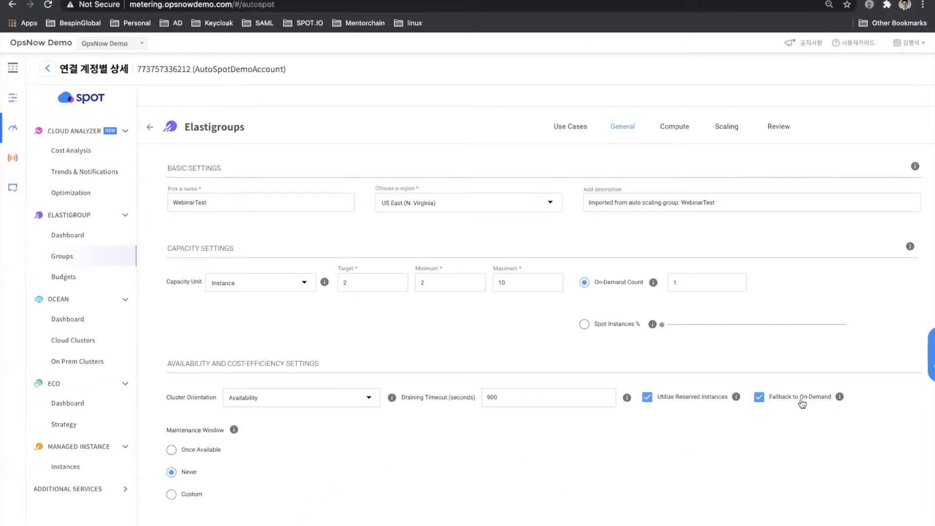
left_click(171, 449)
scroll(300, 448, "down", 1)
mouse_move(233, 410)
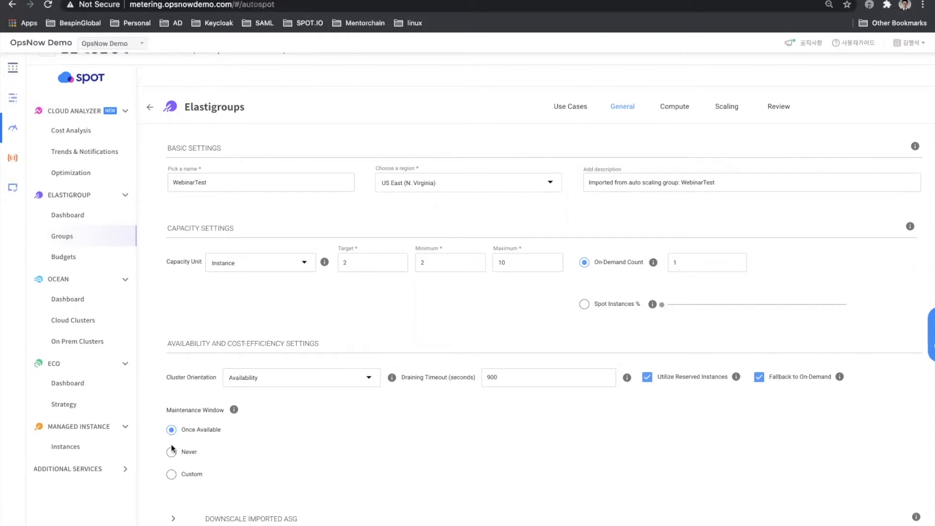
Step: Preview the Never and Custom maintenance window options, returning the choice to Once Available
left_click(171, 452)
left_click(171, 475)
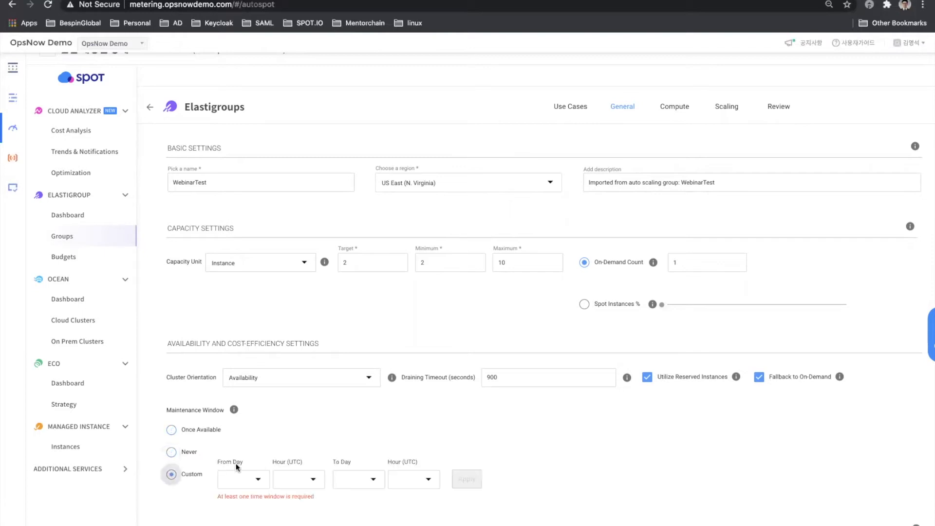
scroll(236, 463, "down", 1)
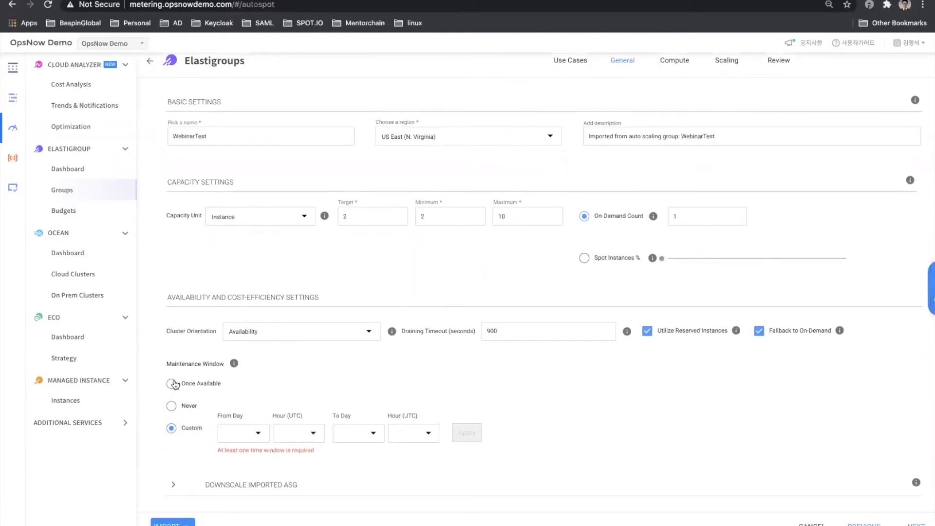
left_click(171, 384)
scroll(351, 419, "down", 1)
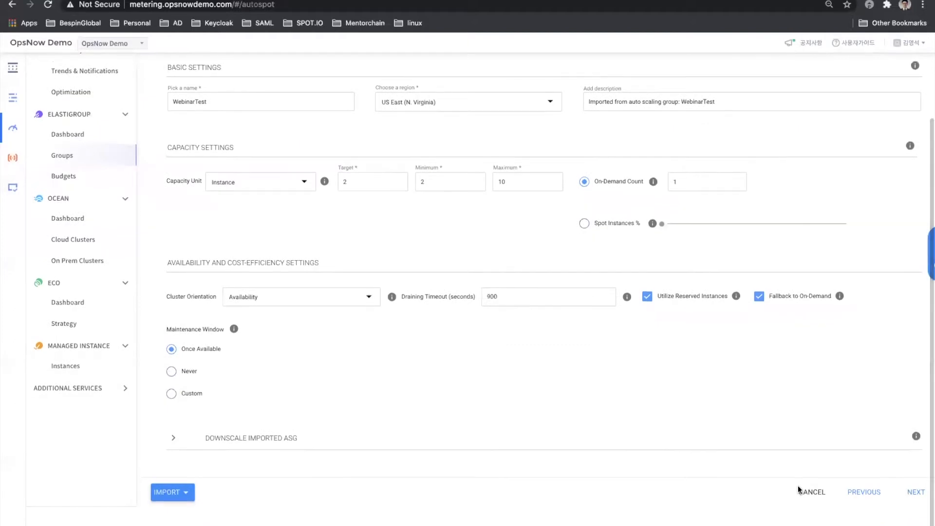
Step: Proceed to the Compute settings and add the small and medium sizes of t2, t3 and t3a as spot types
left_click(914, 491)
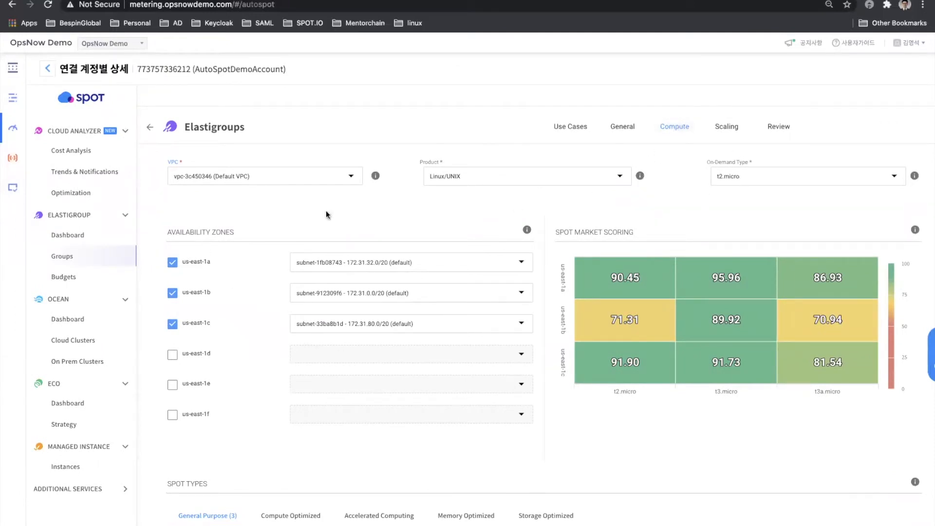
left_click(402, 265)
left_click(419, 220)
scroll(487, 341, "down", 3)
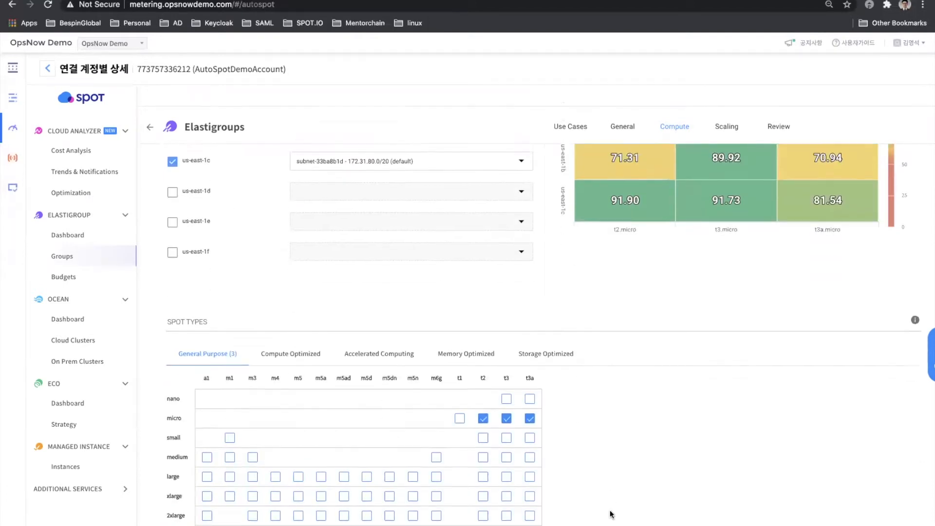
scroll(612, 514, "down", 1)
left_click(483, 393)
left_click(507, 393)
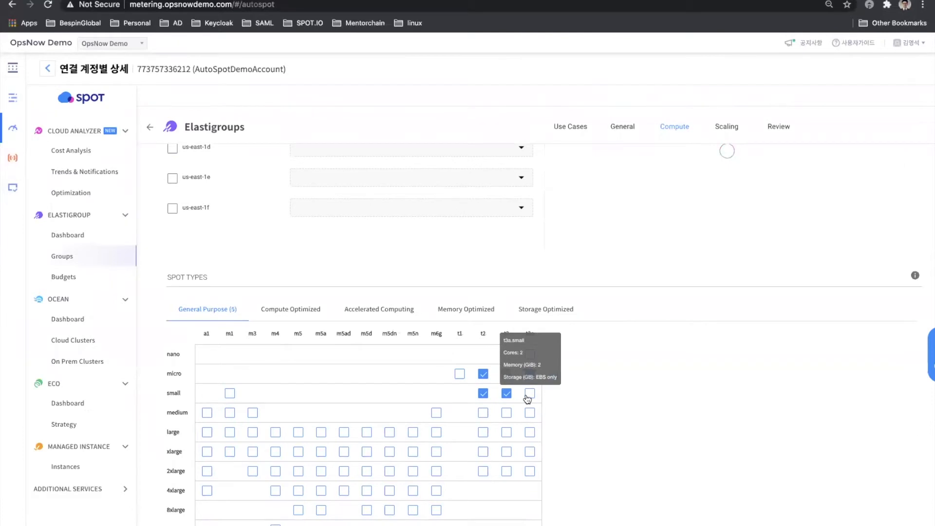
left_click(529, 393)
left_click(529, 413)
left_click(507, 412)
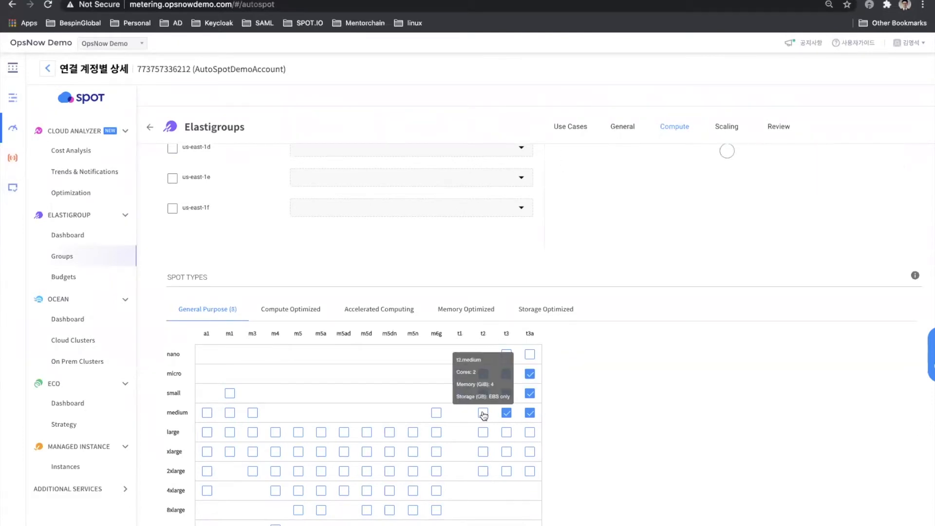
left_click(484, 414)
Step: Examine the spot market scoring of the selected instance types and the launch specification with image, security group and key pair
scroll(639, 336, "up", 4)
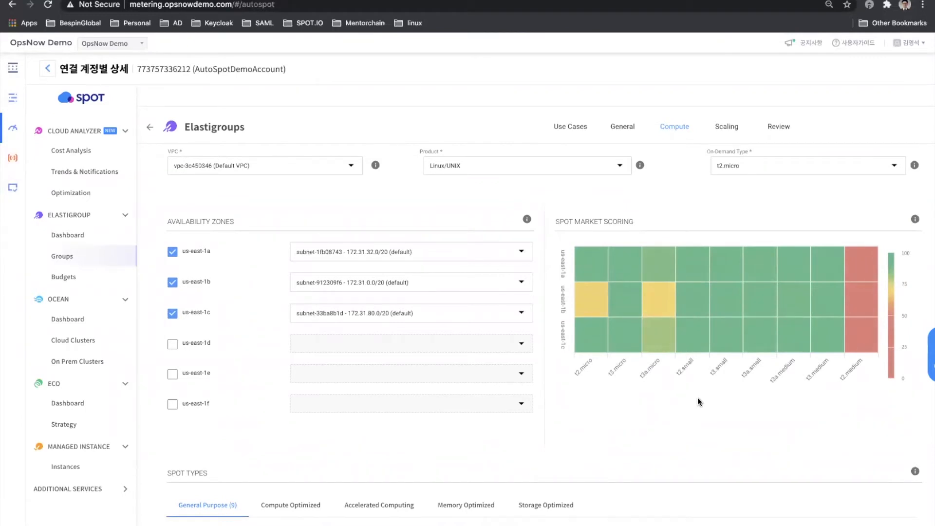
mouse_move(694, 250)
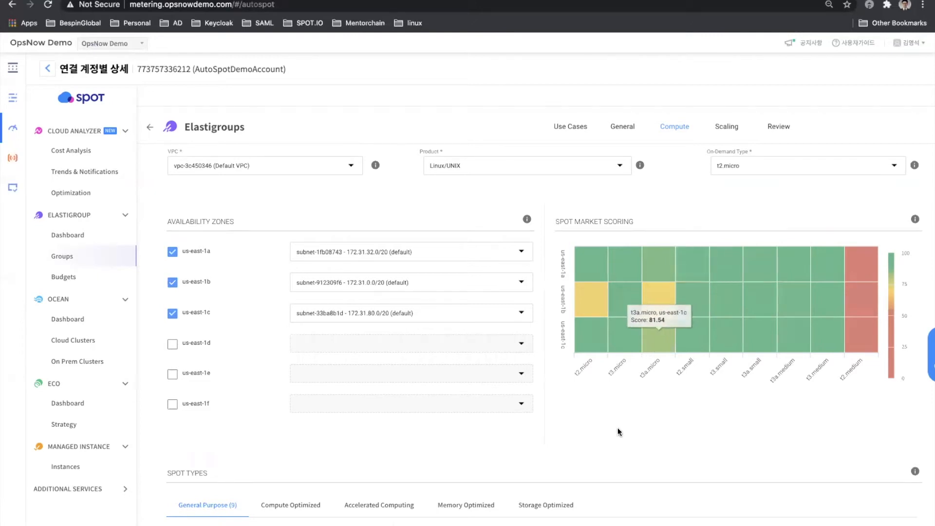
scroll(617, 427, "down", 2)
scroll(617, 428, "down", 10)
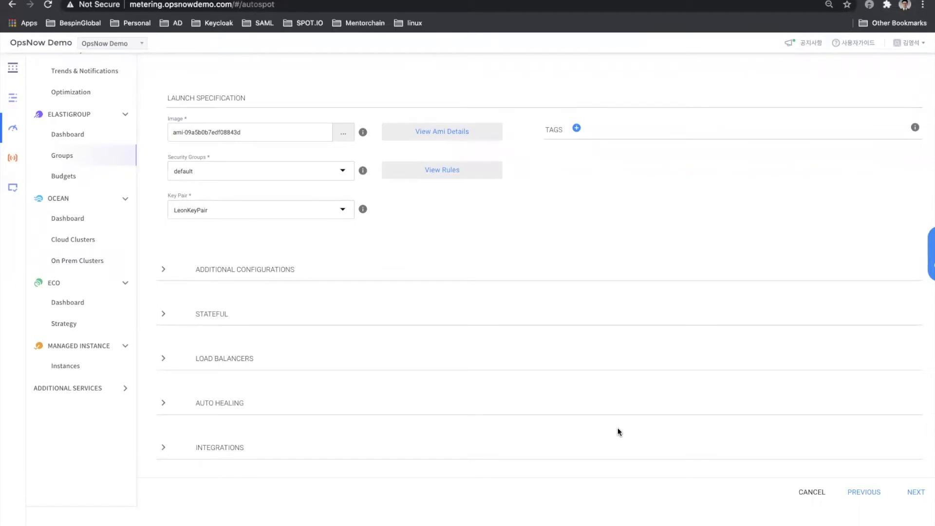
scroll(618, 432, "up", 1)
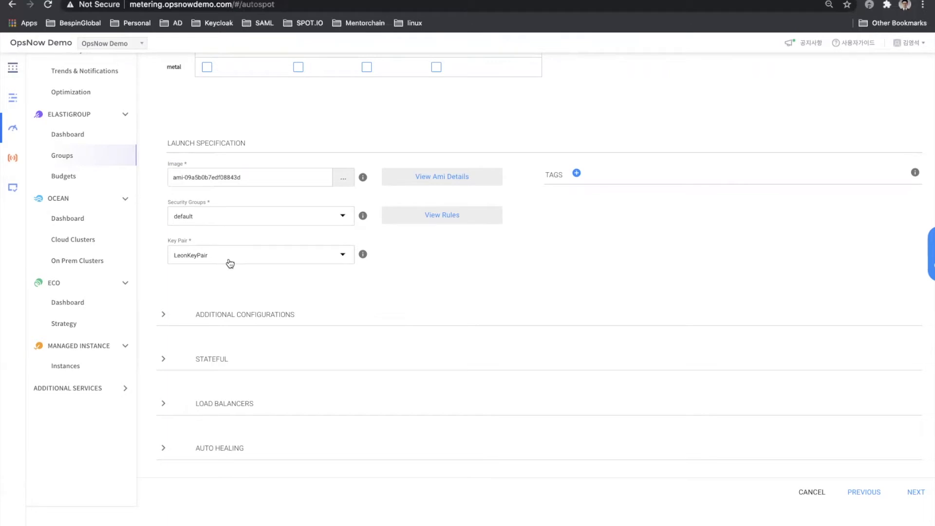
scroll(331, 277, "down", 1)
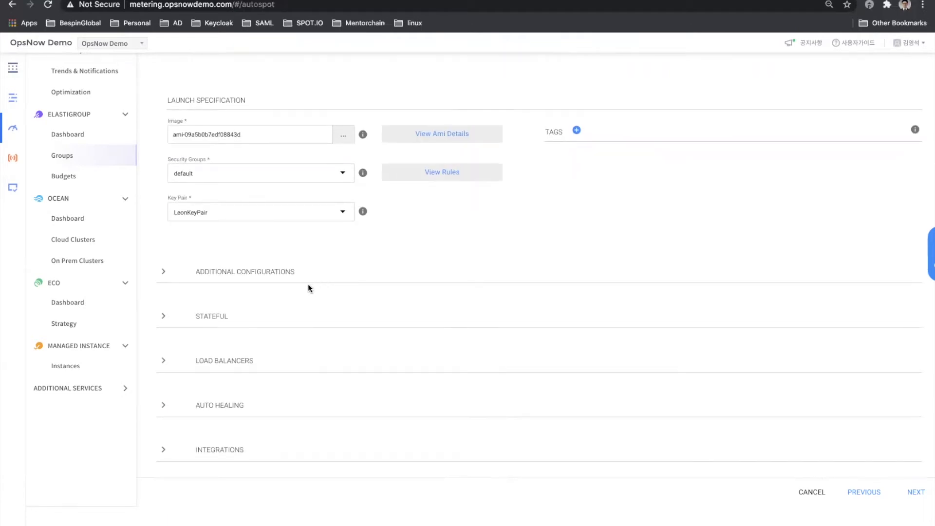
Step: Expand the additional configurations and review the IAM role, public IP, tenancy, startup script and shutdown script settings
left_click(286, 280)
scroll(323, 311, "down", 8)
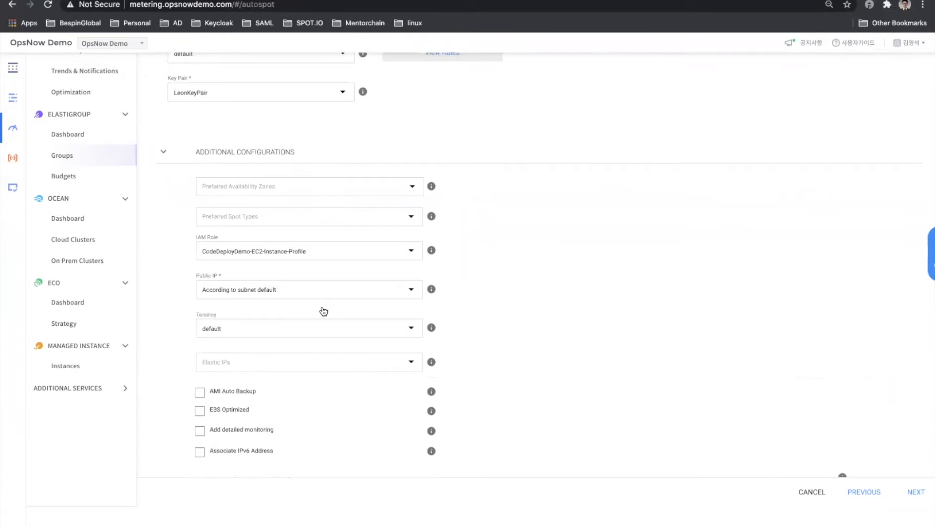
scroll(323, 311, "down", 3)
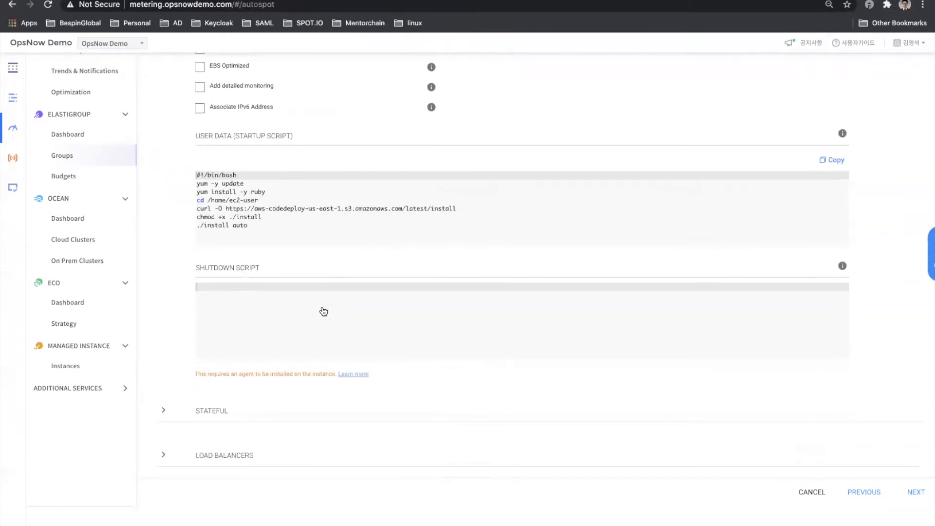
scroll(324, 312, "up", 5)
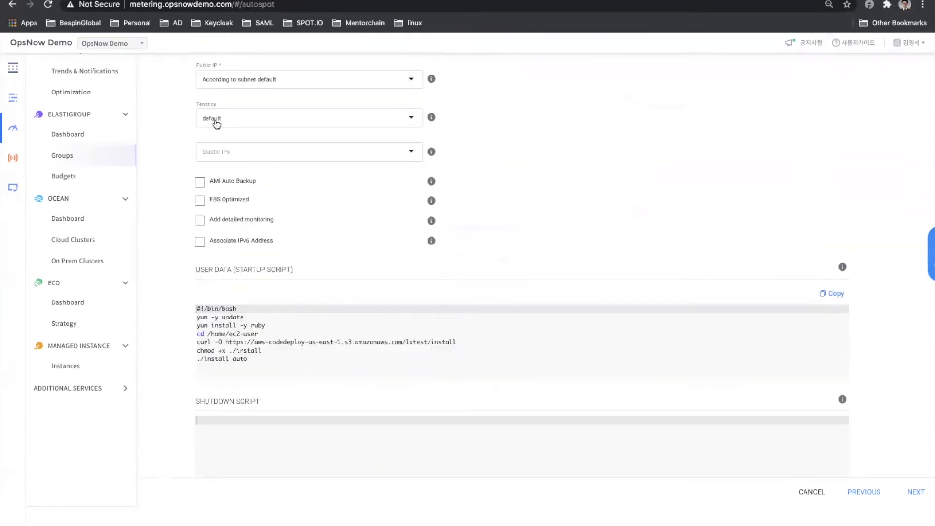
scroll(309, 217, "down", 7)
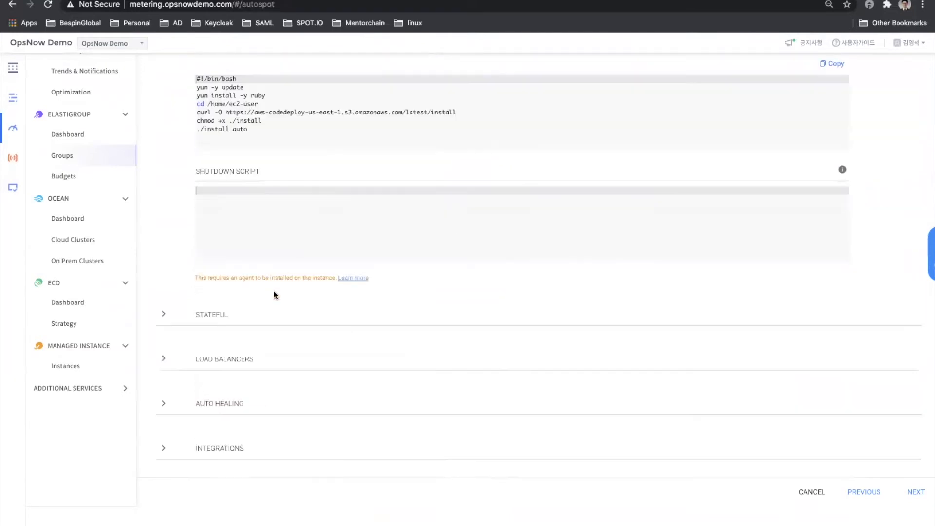
Step: Expand the Stateful, Load Balancers, Auto Healing and Integrations sections and review their settings and the available integrations
scroll(220, 328, "down", 2)
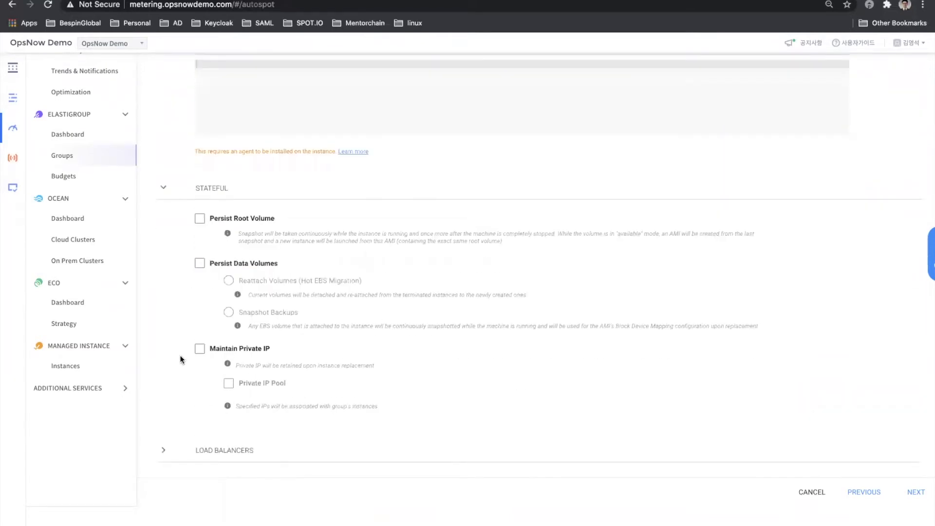
scroll(322, 354, "down", 3)
left_click(241, 369)
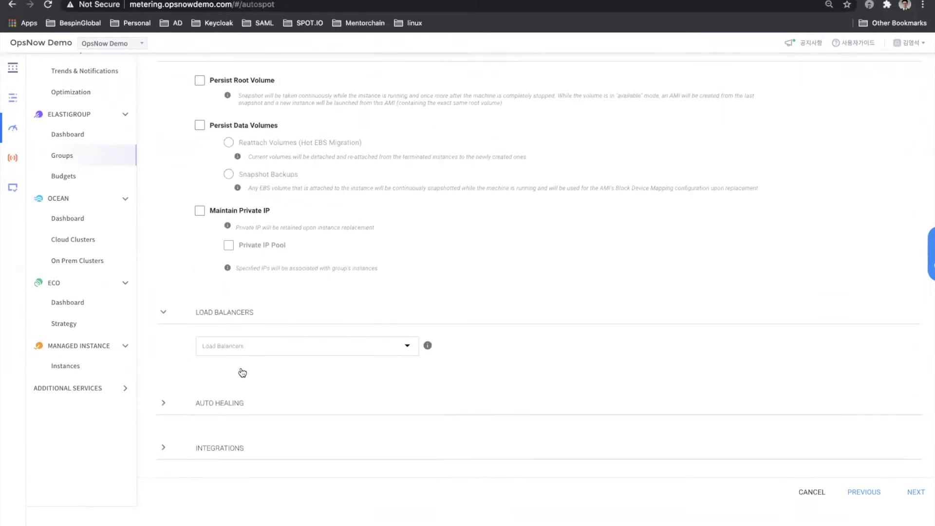
left_click(226, 399)
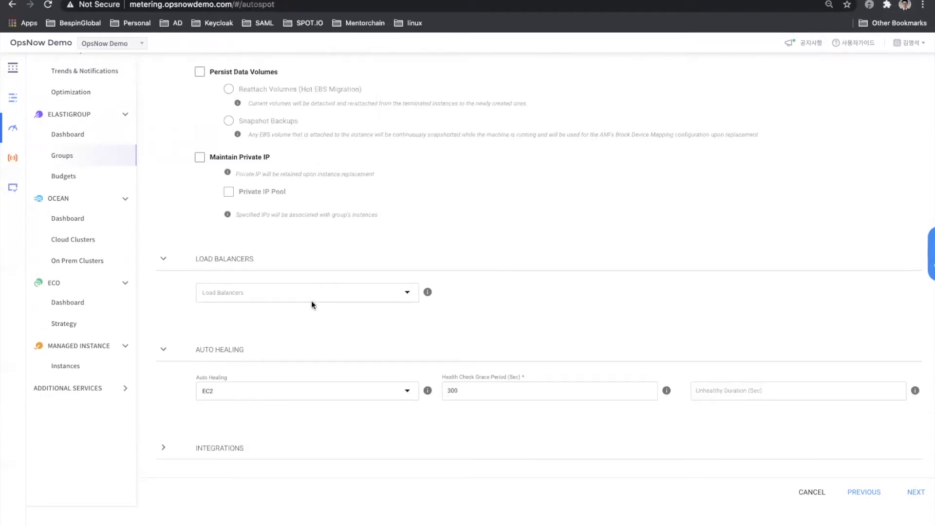
left_click(231, 445)
left_click(254, 437)
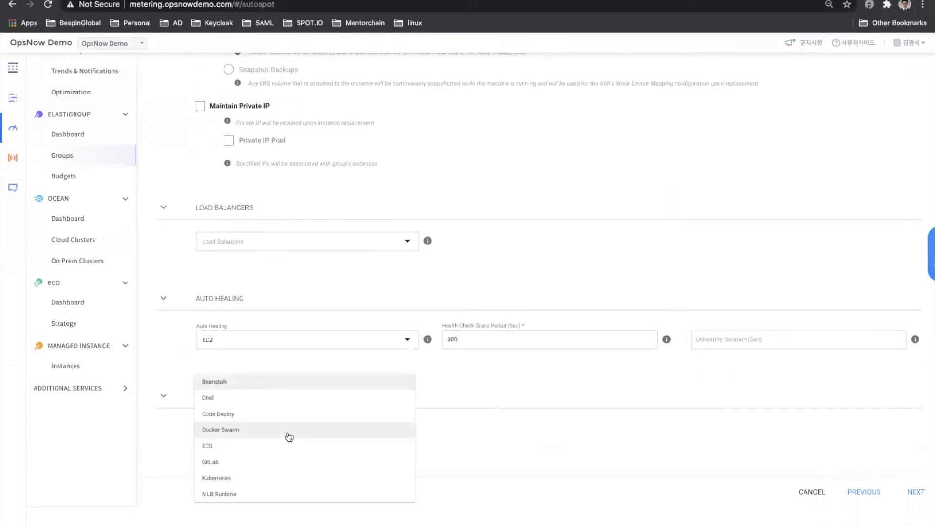
left_click(802, 381)
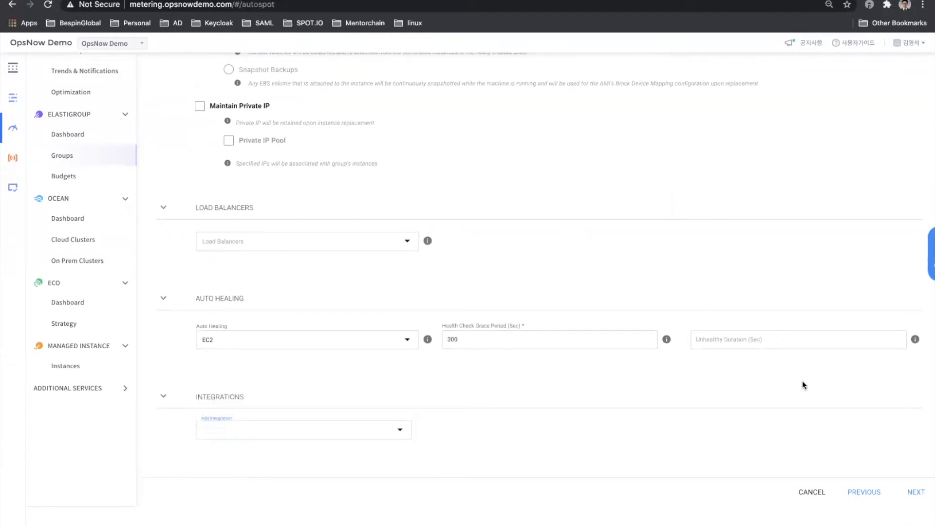
Step: Proceed to the Scaling settings and review the target, simple up and down scaling, and termination policy options
left_click(917, 492)
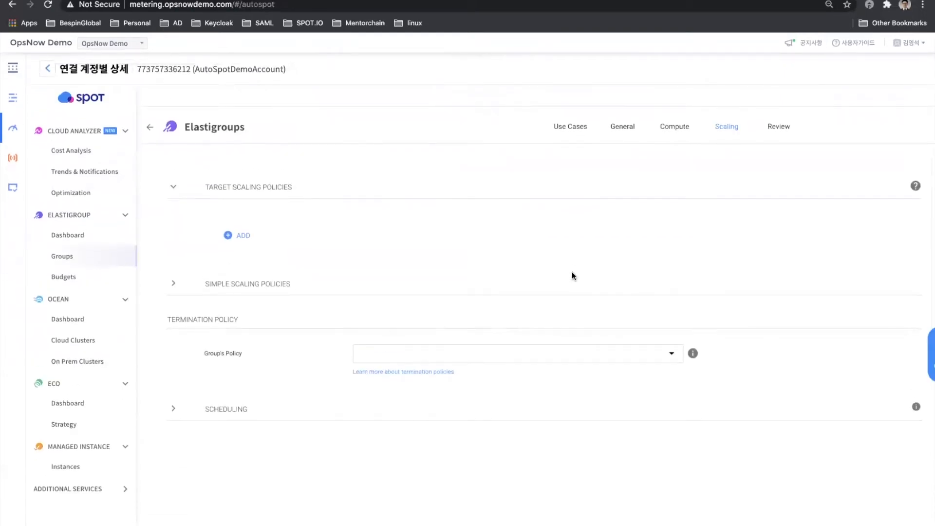
left_click(270, 285)
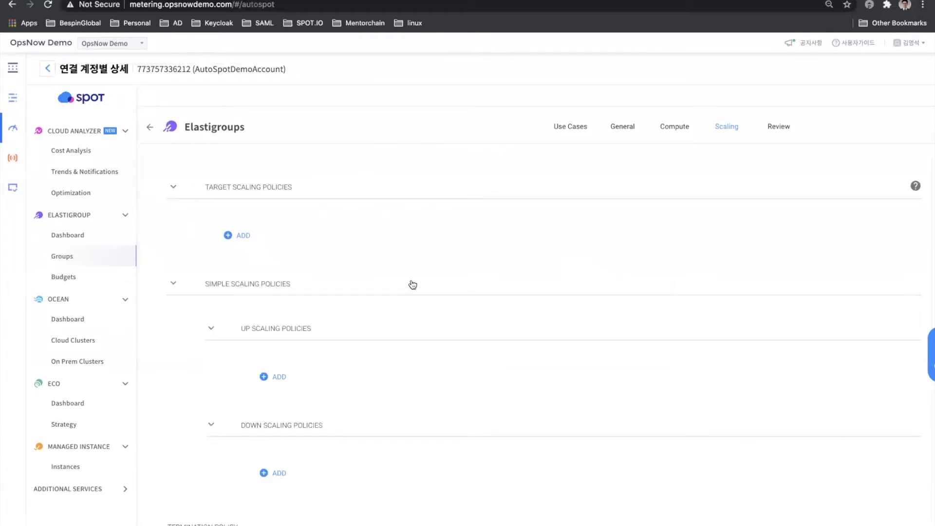
scroll(413, 284, "down", 3)
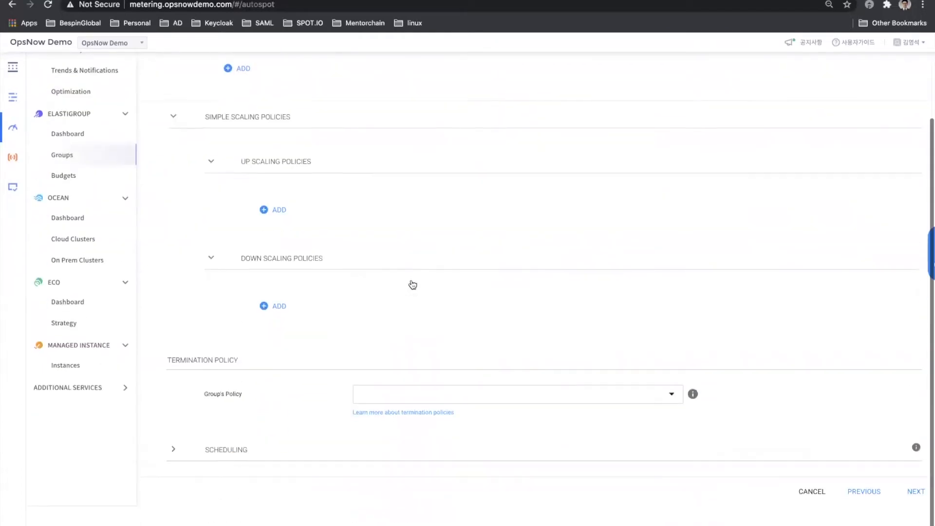
scroll(412, 284, "up", 3)
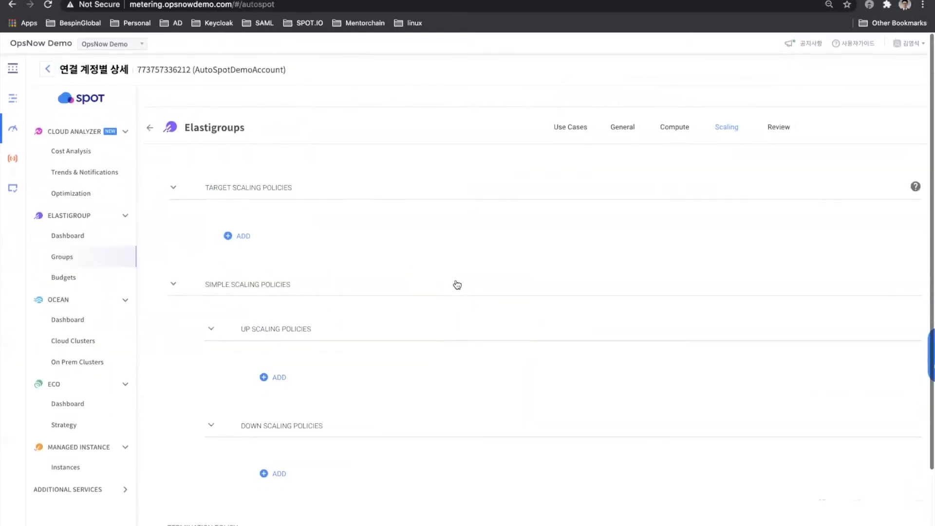
scroll(781, 273, "down", 1)
scroll(906, 499, "down", 2)
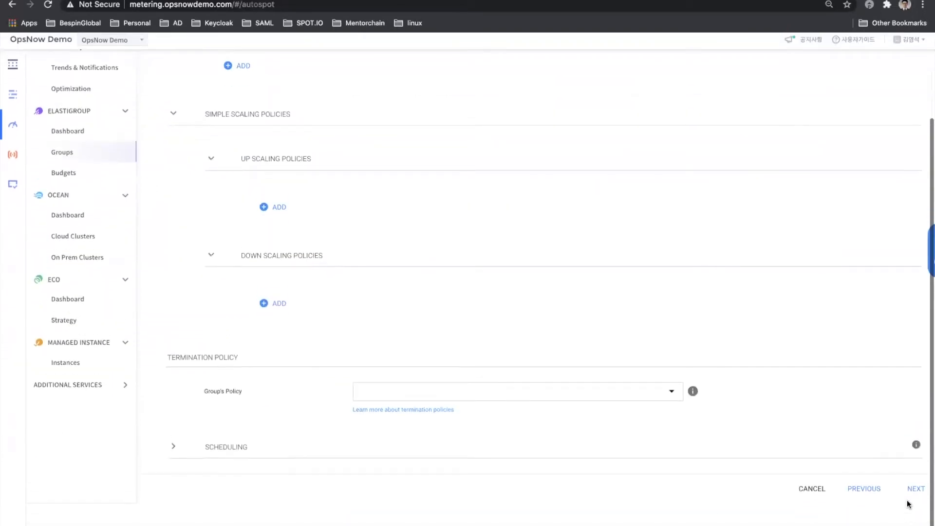
Step: Proceed to the Review summary and create the WebinarTest Elastigroup, closing the creation dialog
left_click(910, 492)
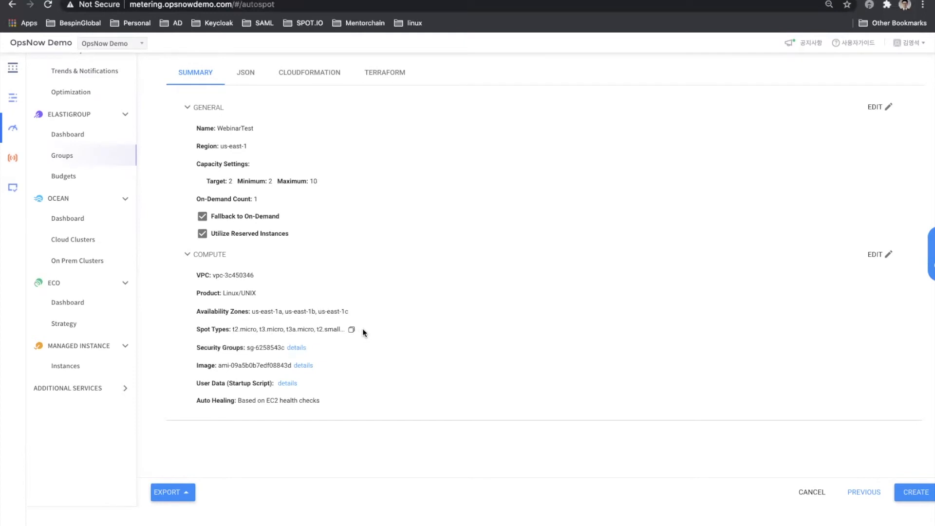
left_click(919, 492)
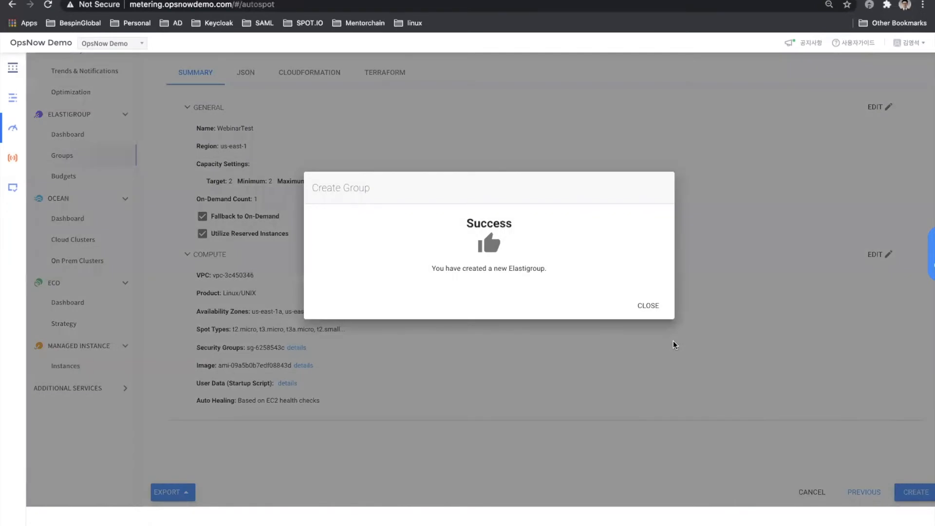
left_click(656, 316)
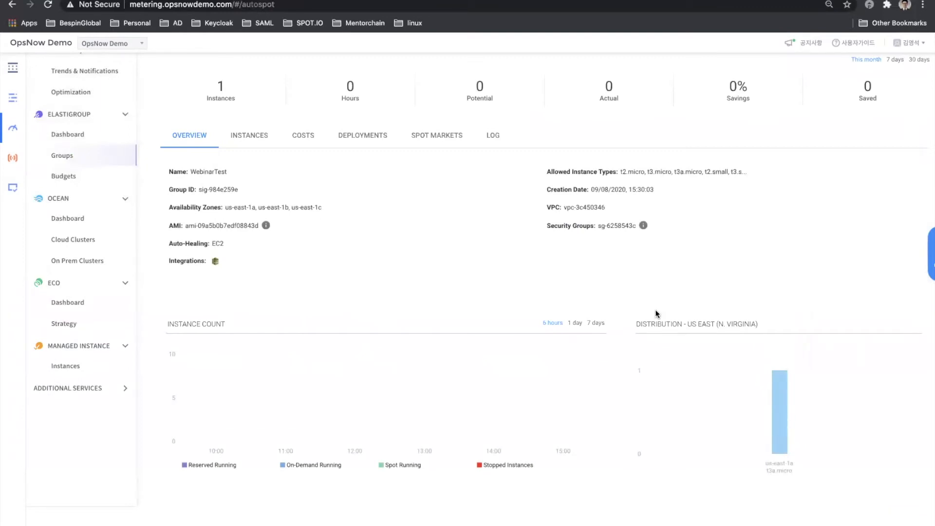
Step: List the new group's instances, open the on-demand t2.micro instance in the AWS EC2 console and check its lifecycle
scroll(655, 308, "up", 5)
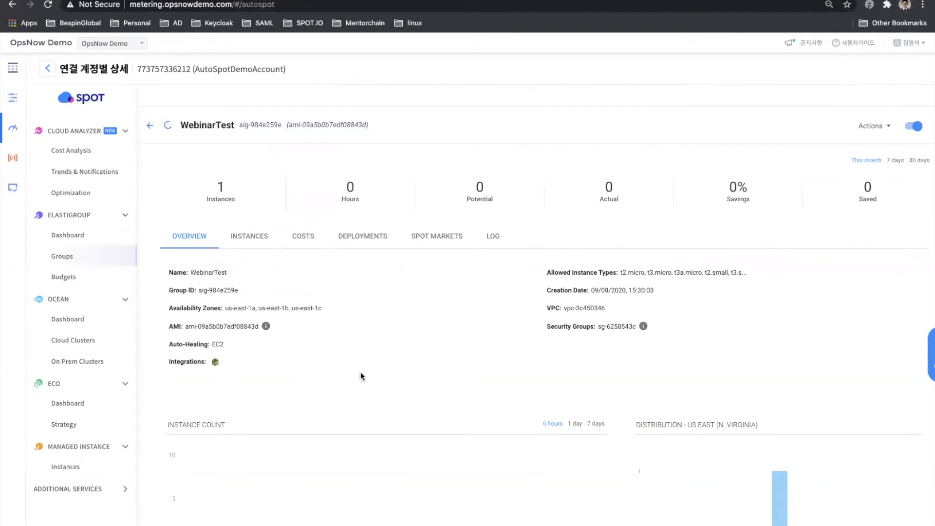
left_click(256, 234)
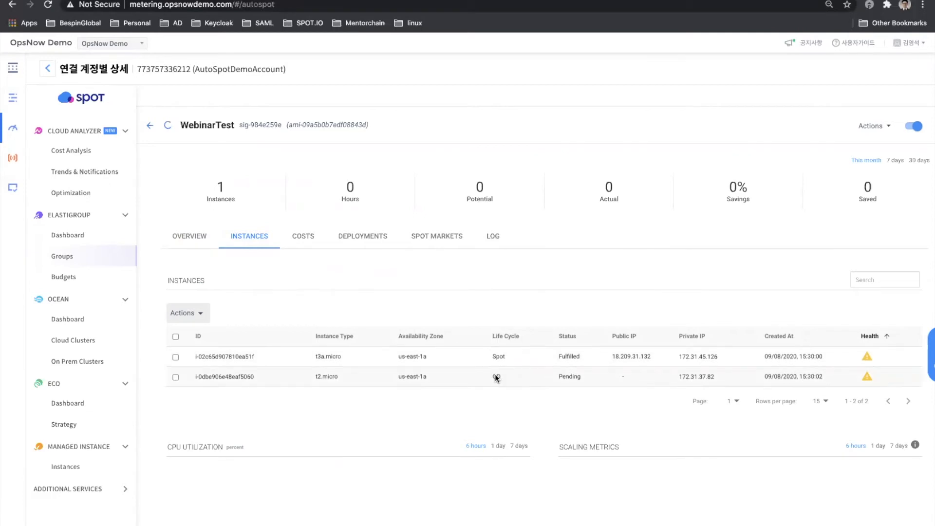
left_click(234, 378)
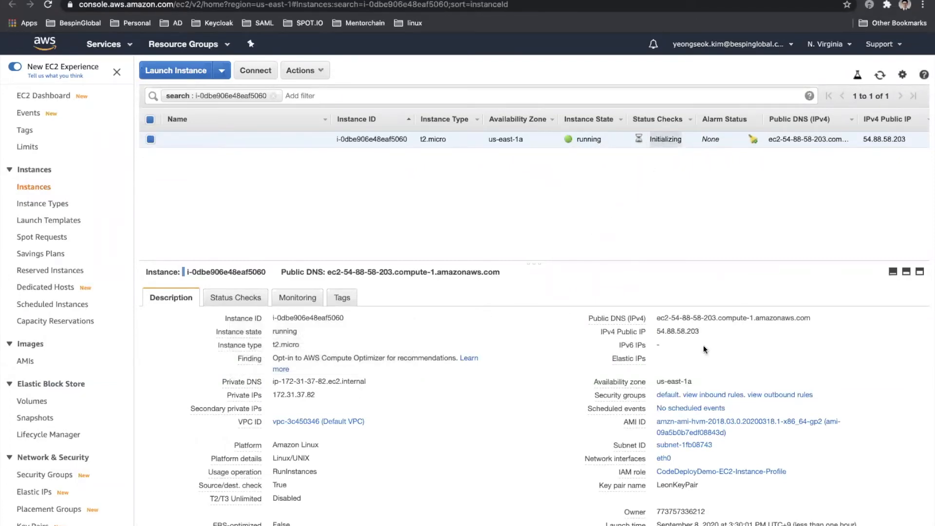
scroll(709, 333, "down", 4)
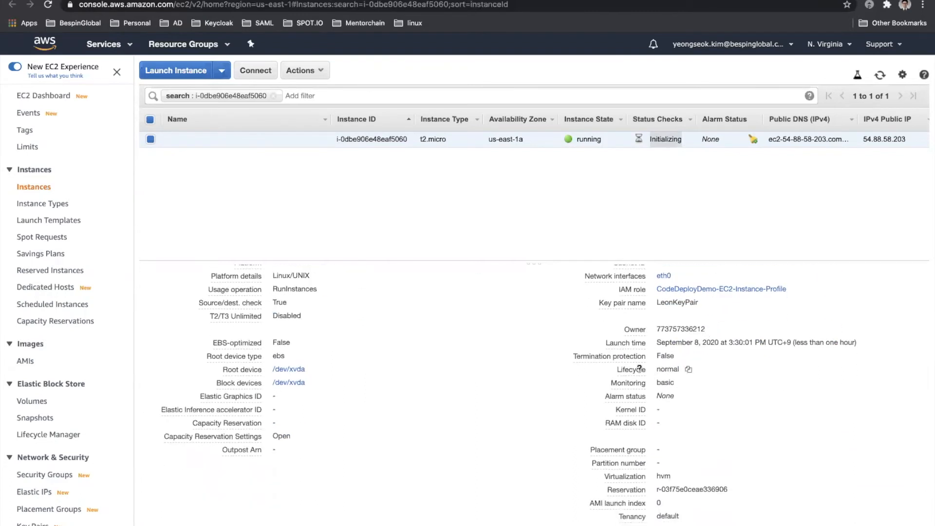
mouse_move(640, 369)
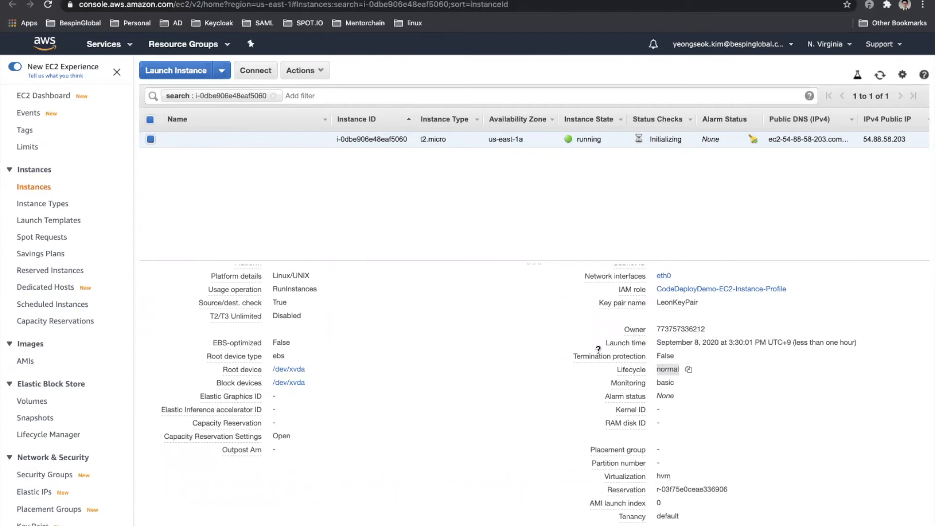
Step: Return to the group's instance list, open the t3a.micro spot instance in EC2 and check its lifecycle and instance type
left_click(335, 1)
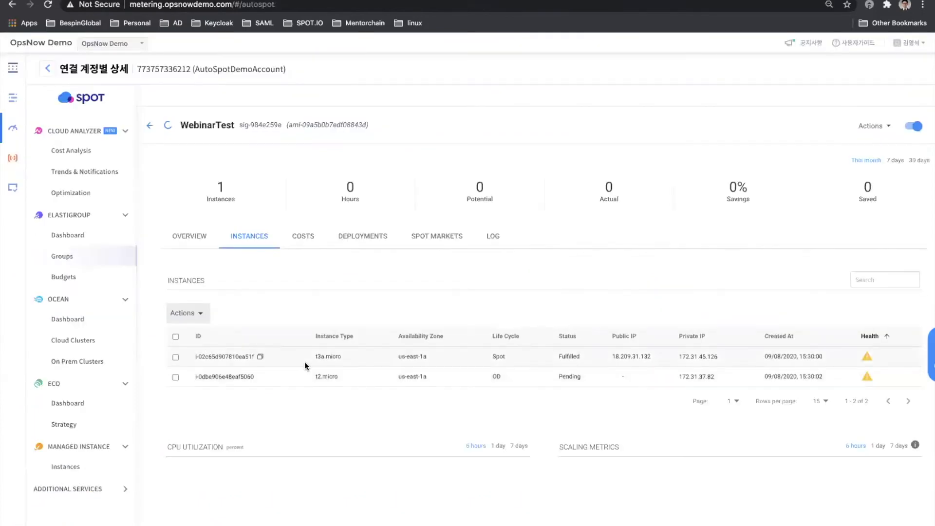
left_click(241, 361)
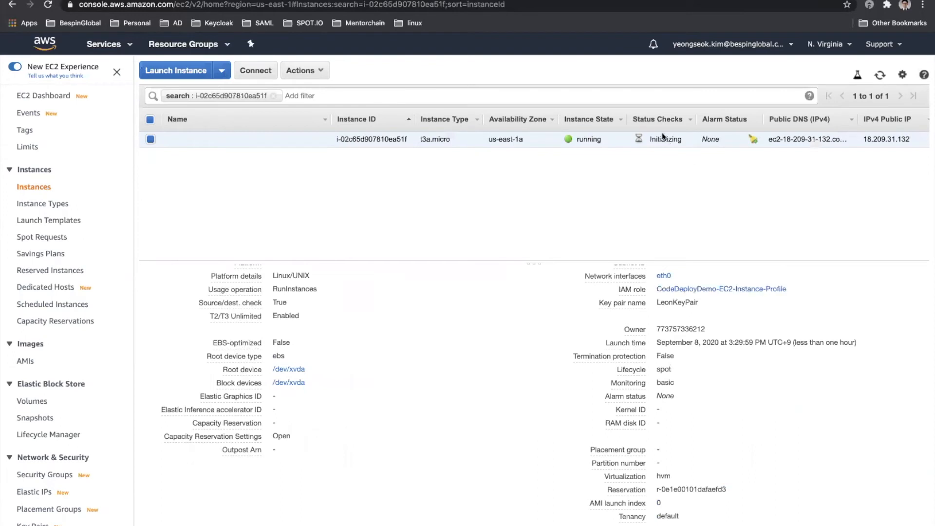
double_click(666, 370)
scroll(522, 370, "up", 5)
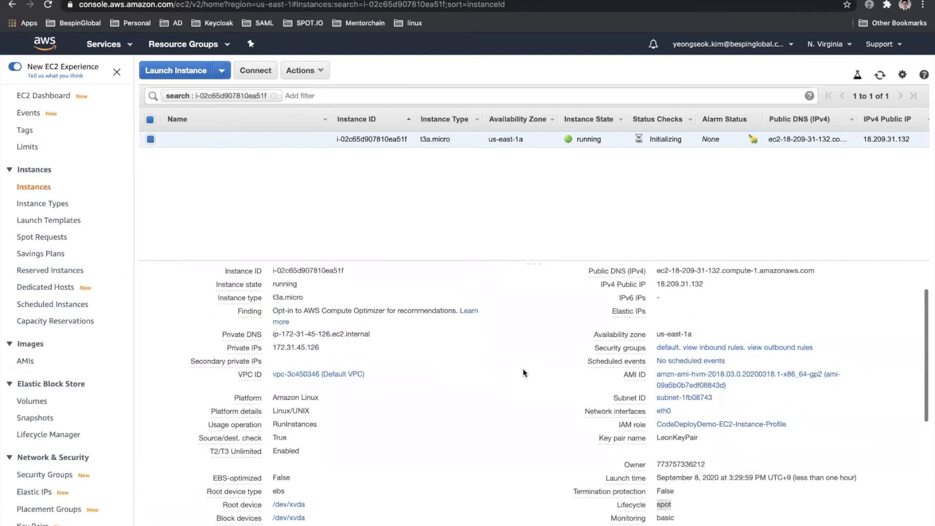
scroll(522, 370, "up", 2)
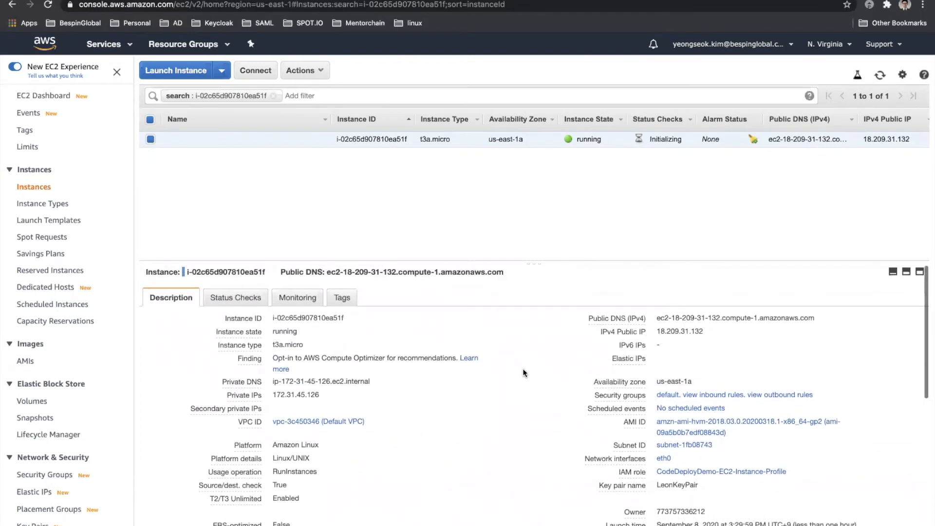
scroll(522, 368, "down", 1)
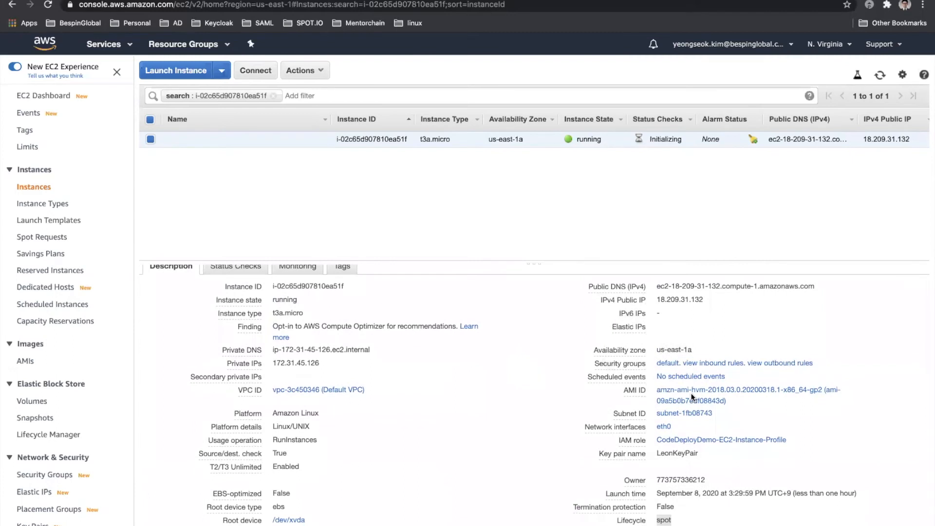
mouse_move(692, 395)
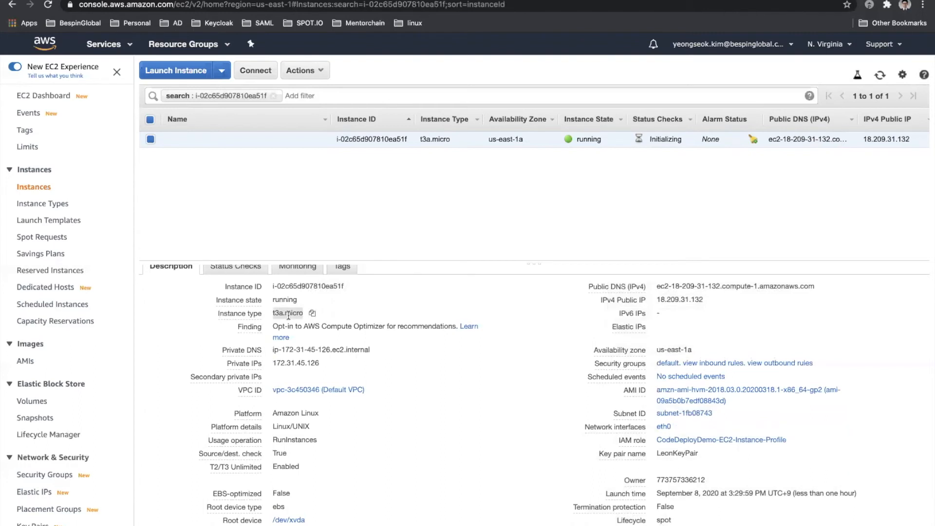
Step: Examine the account, creator, group ID and group name tags of the t3a.micro instance, then return to its description
scroll(353, 304, "up", 1)
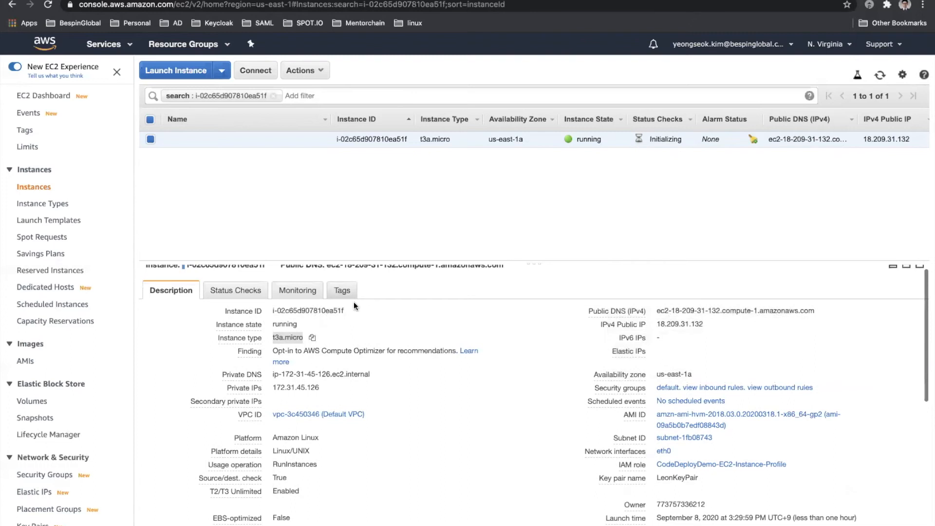
left_click(342, 291)
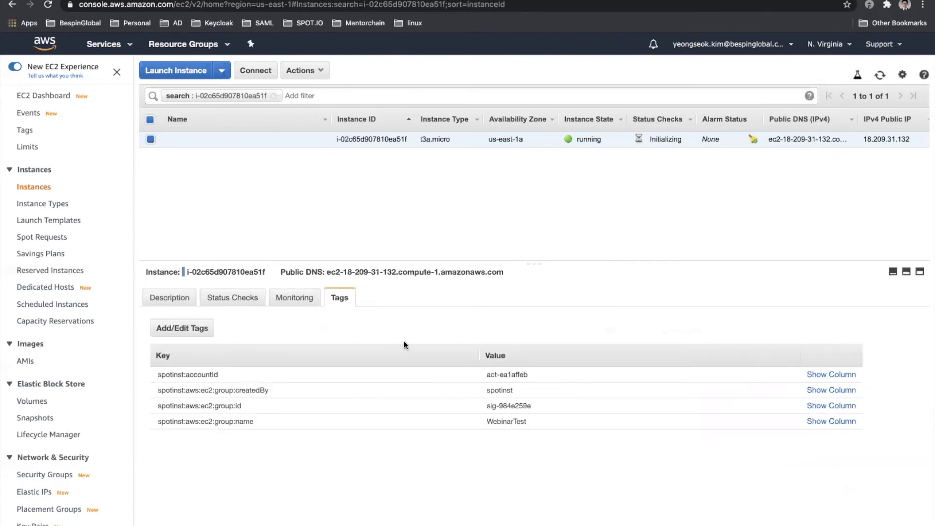
double_click(508, 374)
triple_click(498, 421)
double_click(507, 421)
triple_click(507, 405)
triple_click(501, 390)
triple_click(508, 374)
left_click(173, 302)
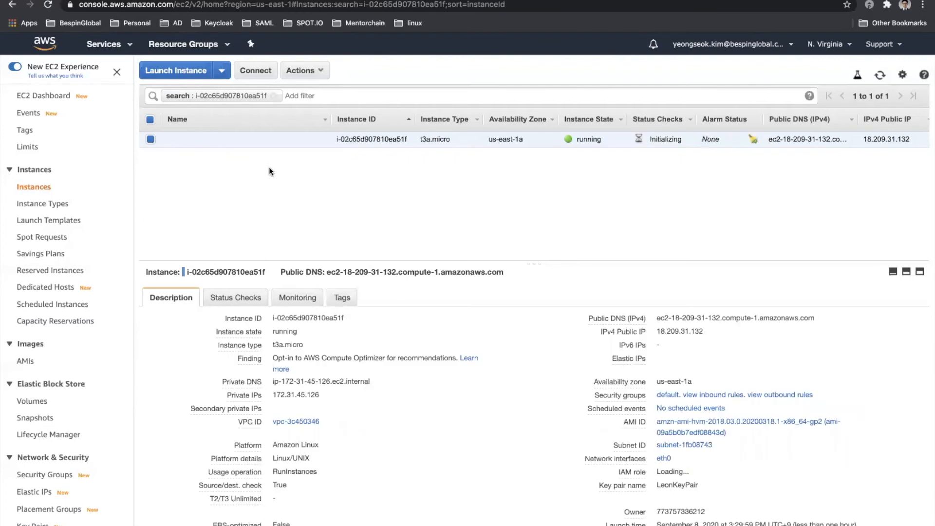
Step: Switch back to the Elastigroup, limit its log to the last 1 hour and read the group creation and instance launch entries
key("ctrl+shift+Tab")
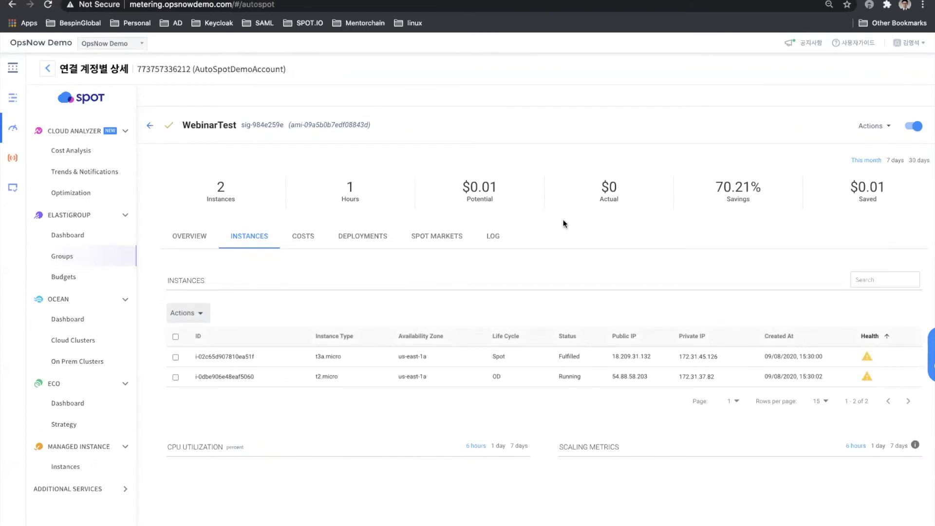
left_click(474, 239)
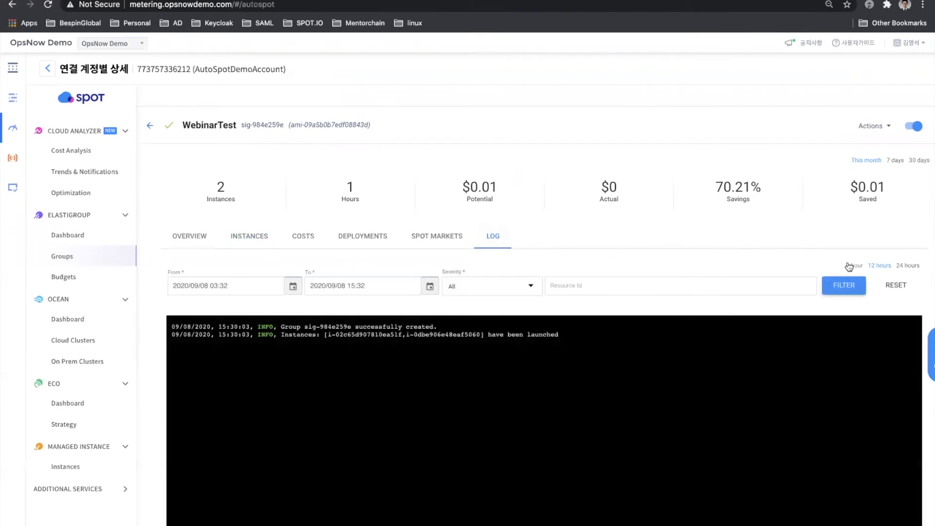
left_click(849, 266)
triple_click(334, 328)
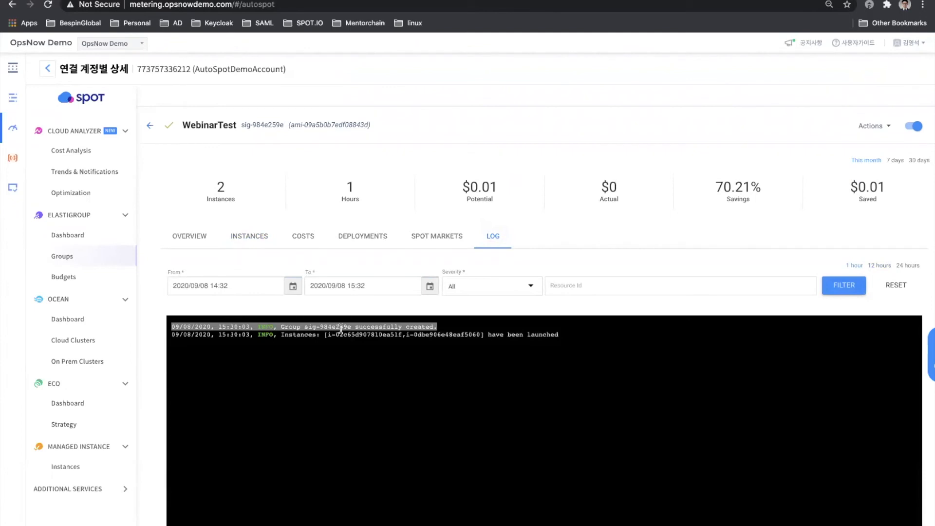
double_click(346, 335)
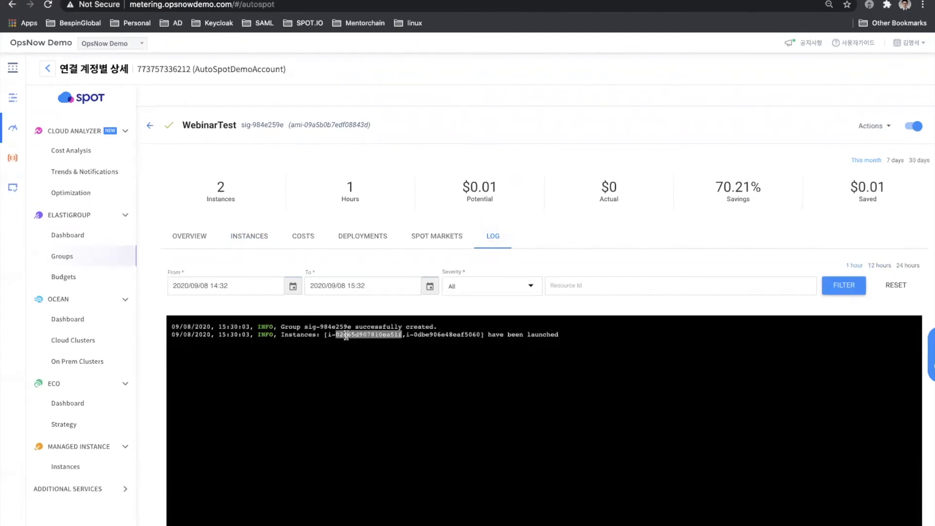
double_click(426, 335)
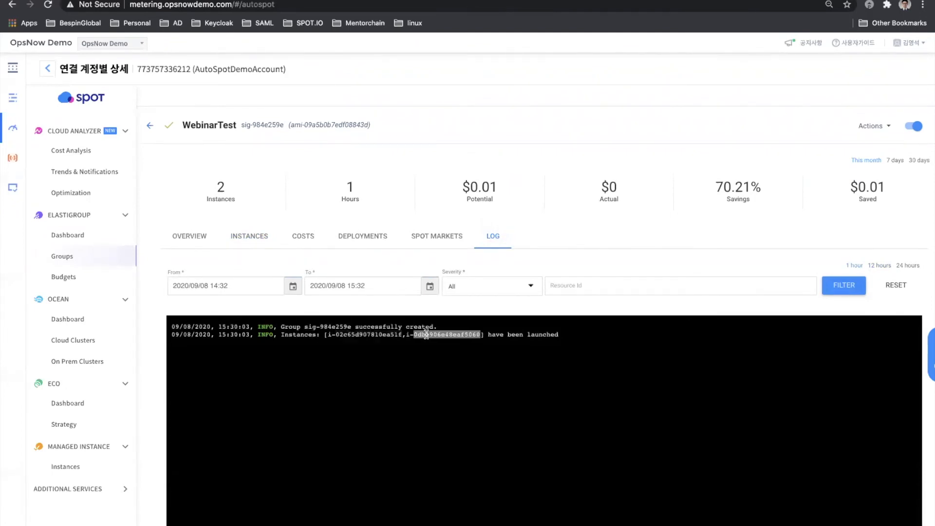
double_click(398, 335)
left_click(480, 335)
double_click(463, 335)
left_click(579, 334)
Step: Open the group's spot markets view and examine the distribution, interruption rates, instance lifetime and managed instance type charts
left_click(424, 236)
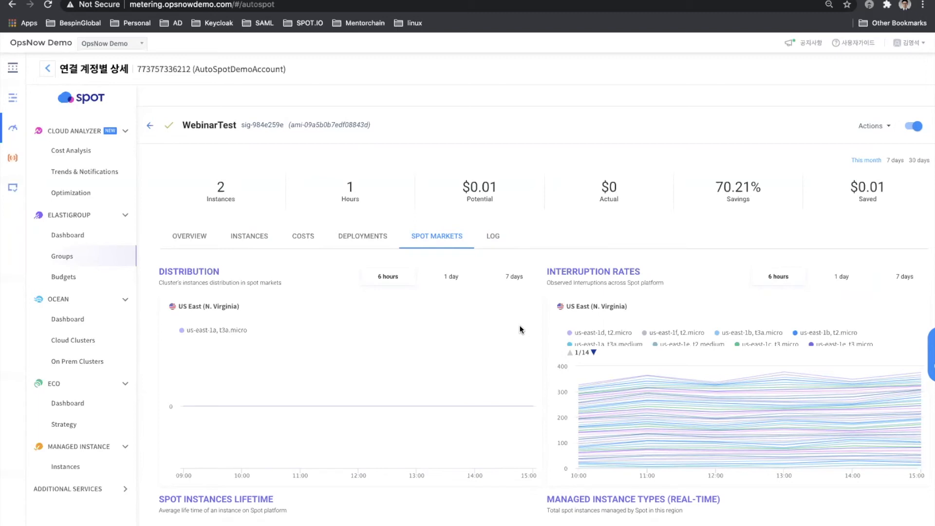
triple_click(584, 273)
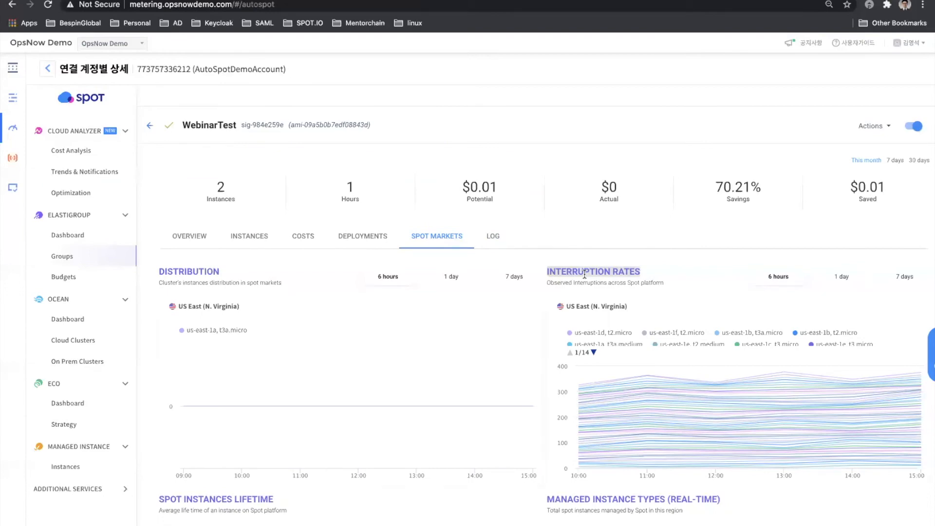
scroll(584, 274, "down", 3)
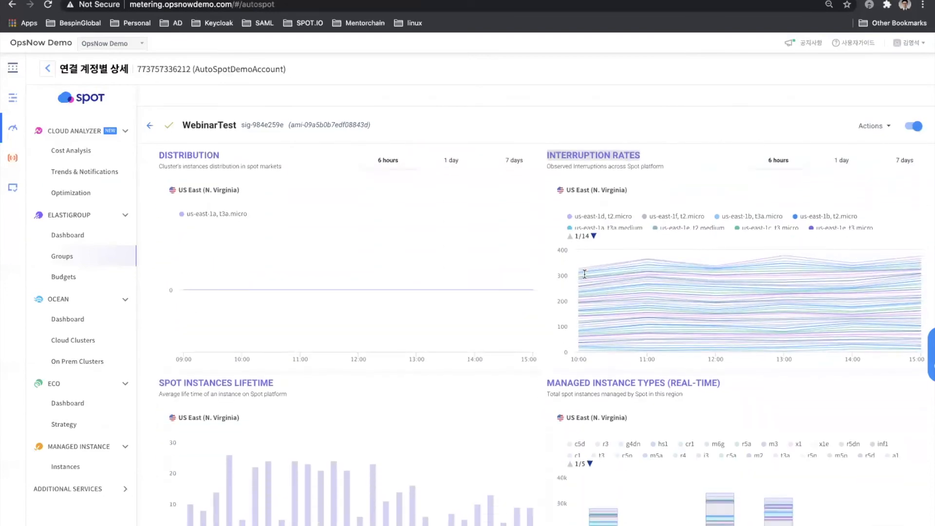
Step: View the spot market distribution chart over 1 day, then set it back to 6 hours
scroll(584, 274, "up", 3)
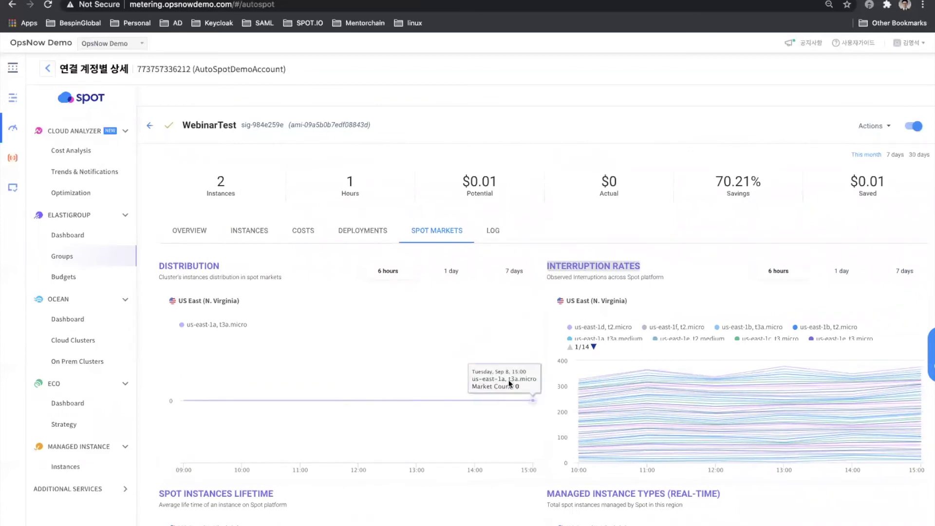
left_click(450, 271)
left_click(392, 272)
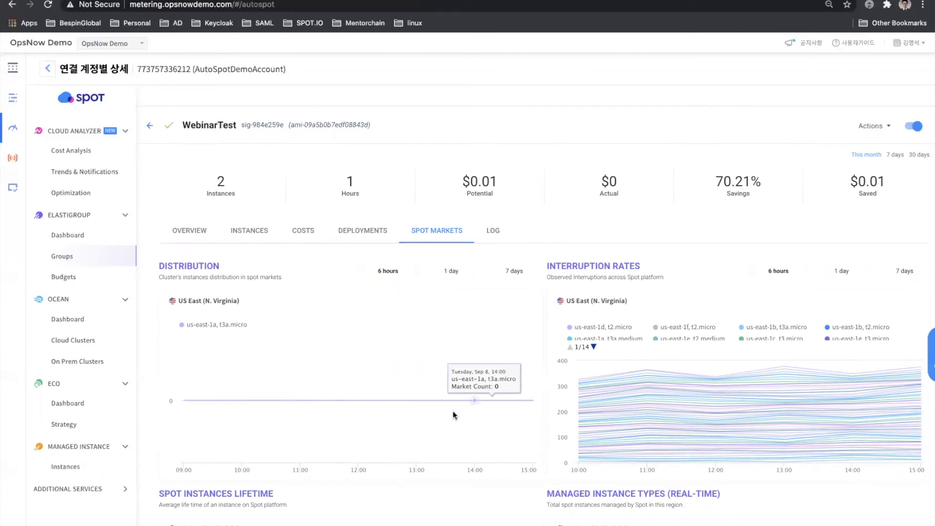
Step: Page through the US East (N. Virginia) interruption rates legend to page 10 and inspect the market interruptions of a plotted point at 10:00
triple_click(629, 267)
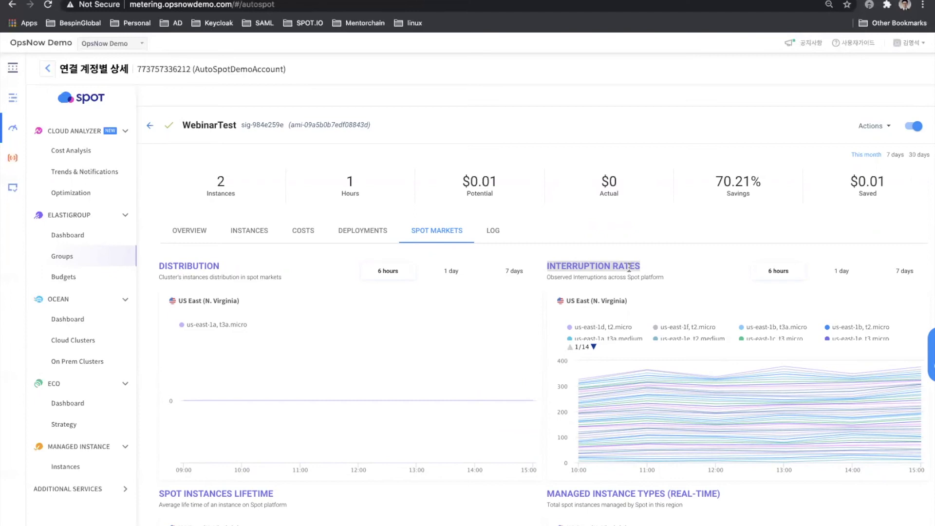
triple_click(614, 300)
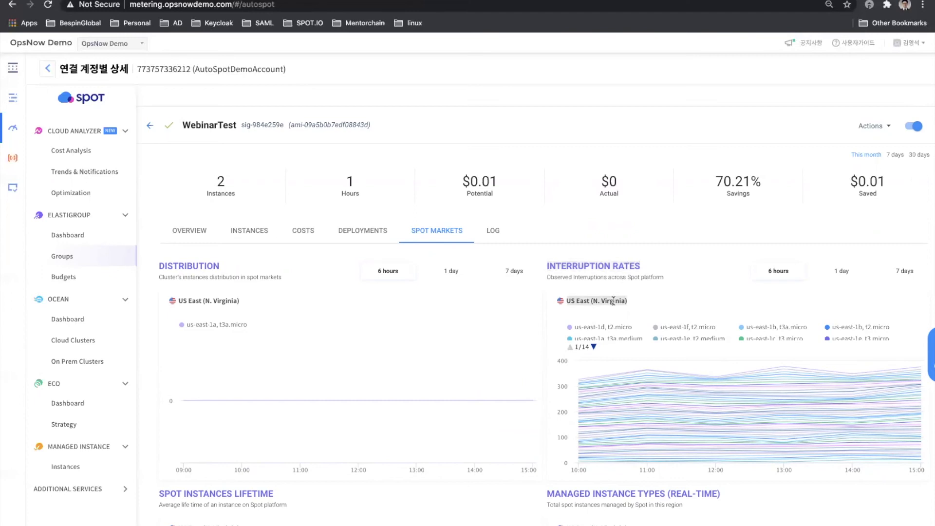
left_click(594, 346)
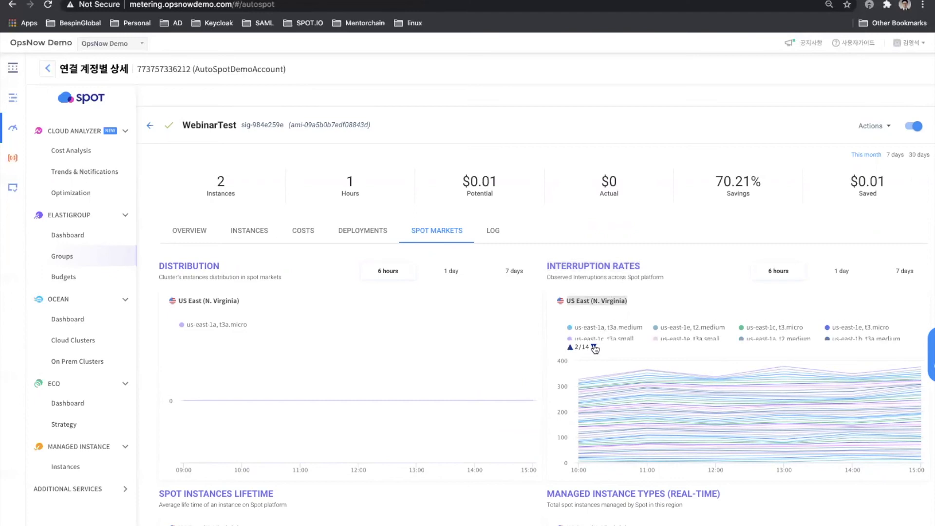
left_click(593, 347)
left_click(593, 347)
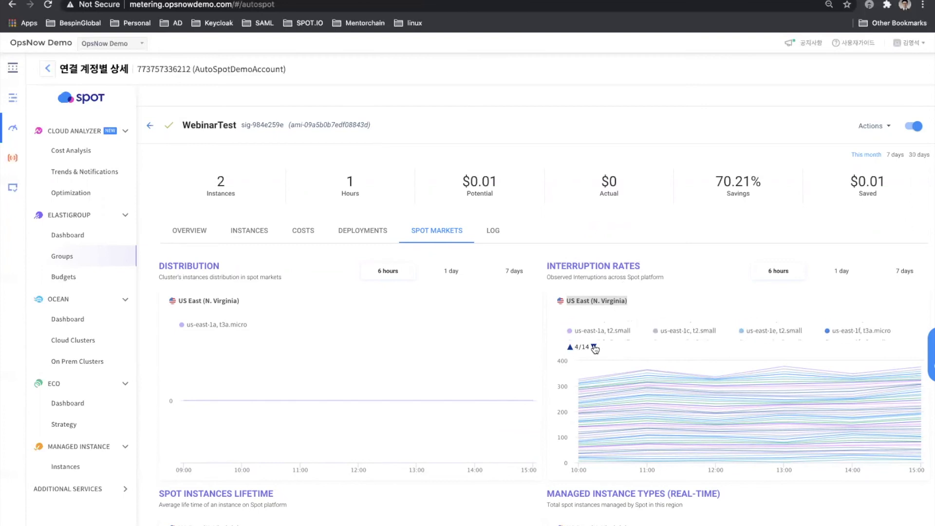
left_click(594, 347)
left_click(594, 346)
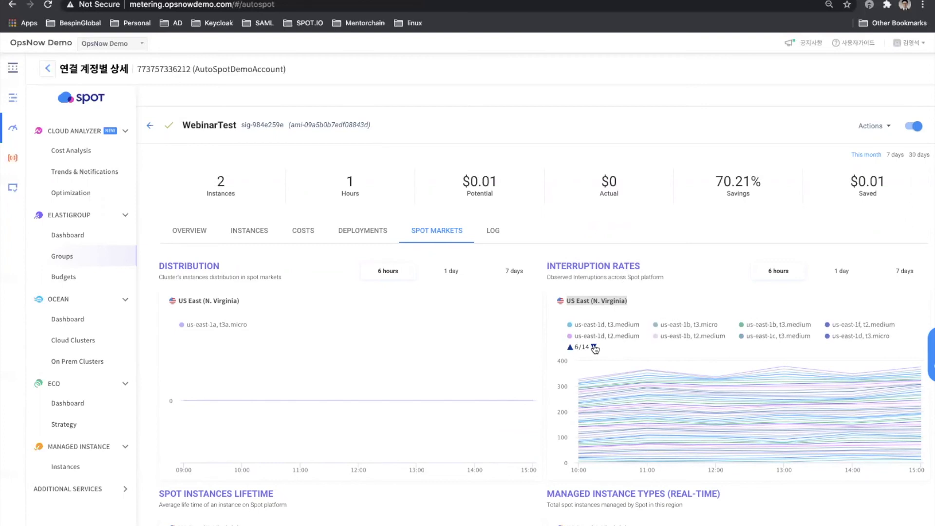
left_click(593, 346)
left_click(593, 347)
left_click(593, 347)
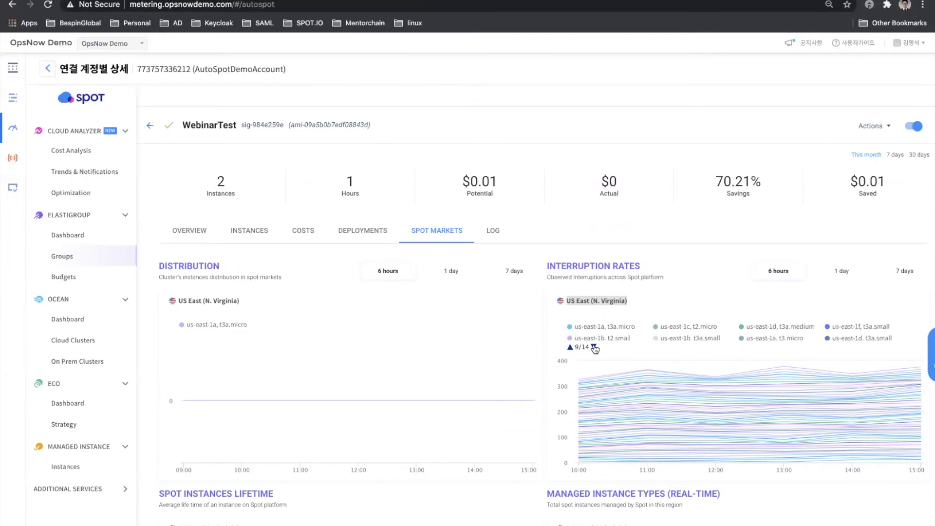
left_click(594, 346)
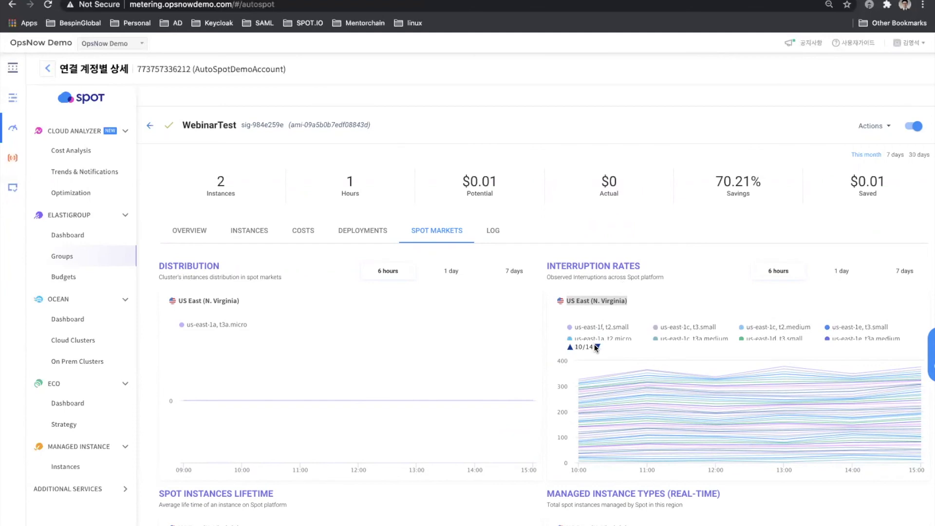
mouse_move(579, 402)
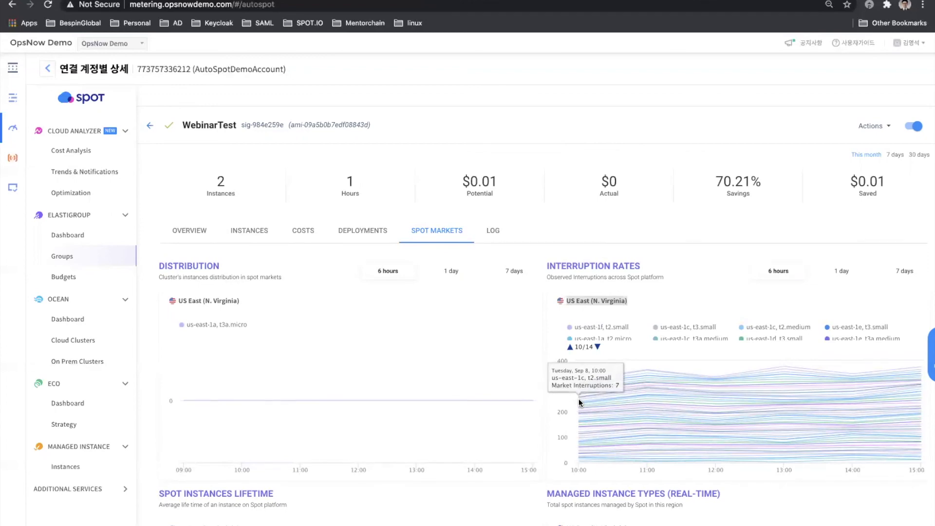
Step: Examine the average spot instance lifetimes and the number of managed spots per instance type in the us-east-1 availability zones
scroll(475, 488, "down", 4)
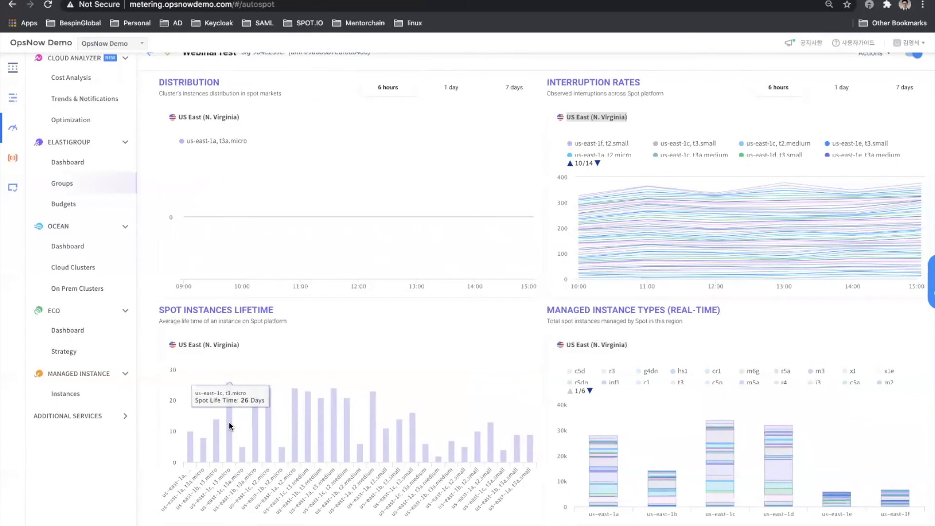
triple_click(614, 311)
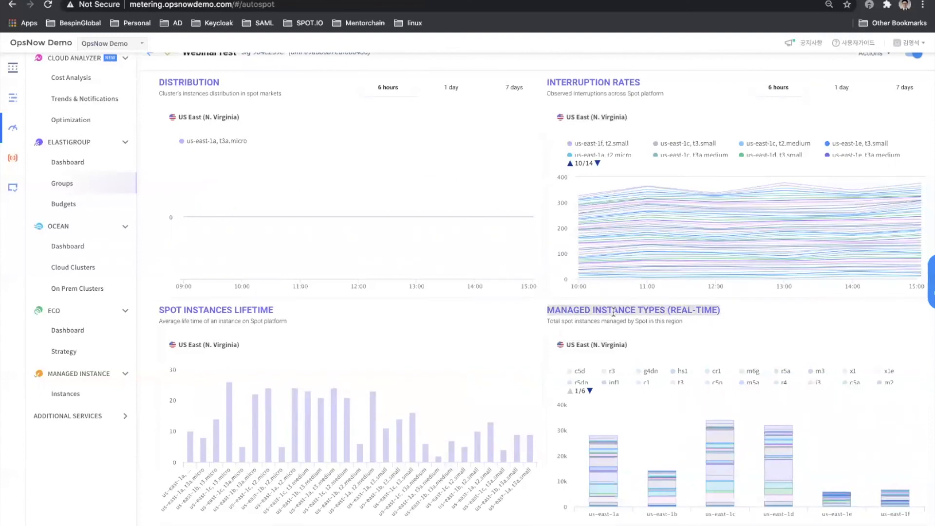
triple_click(608, 340)
mouse_move(606, 459)
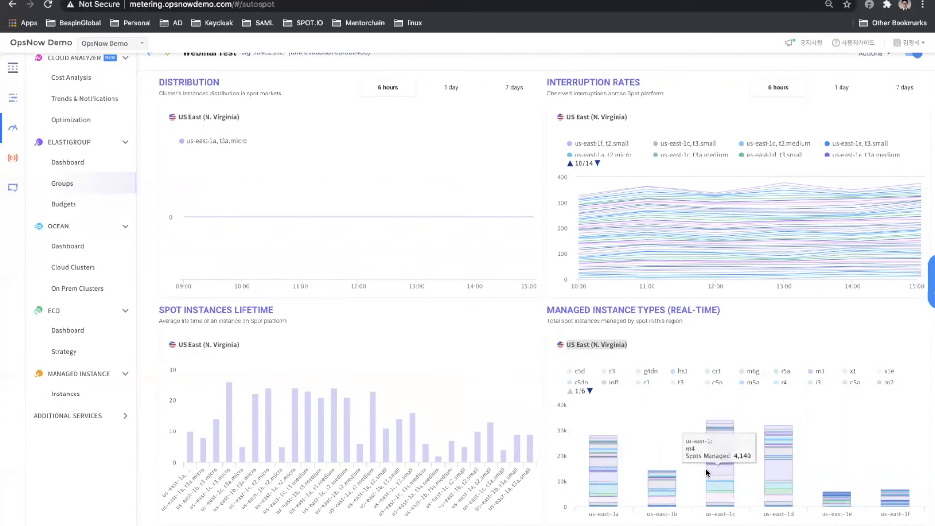
mouse_move(777, 466)
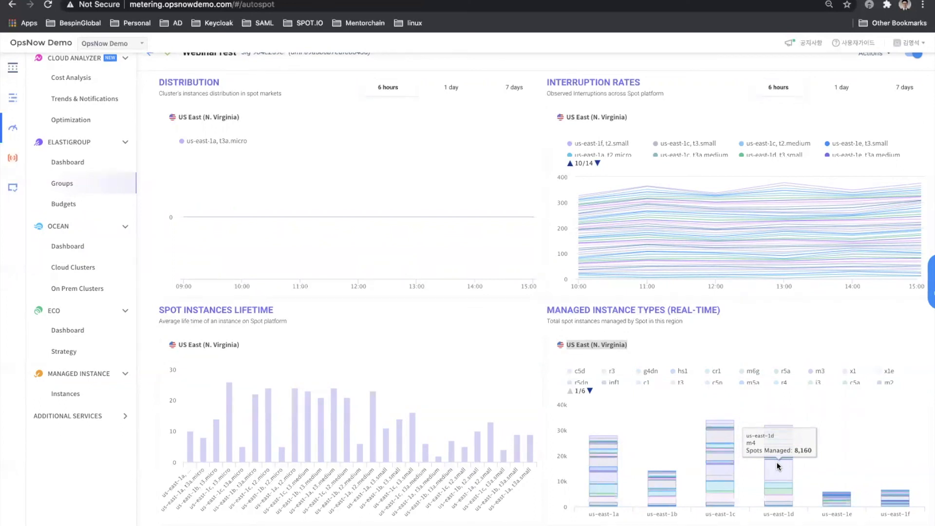
Step: Return to the group's instance list and check the health status of the t3a.micro spot instance
scroll(530, 414, "up", 3)
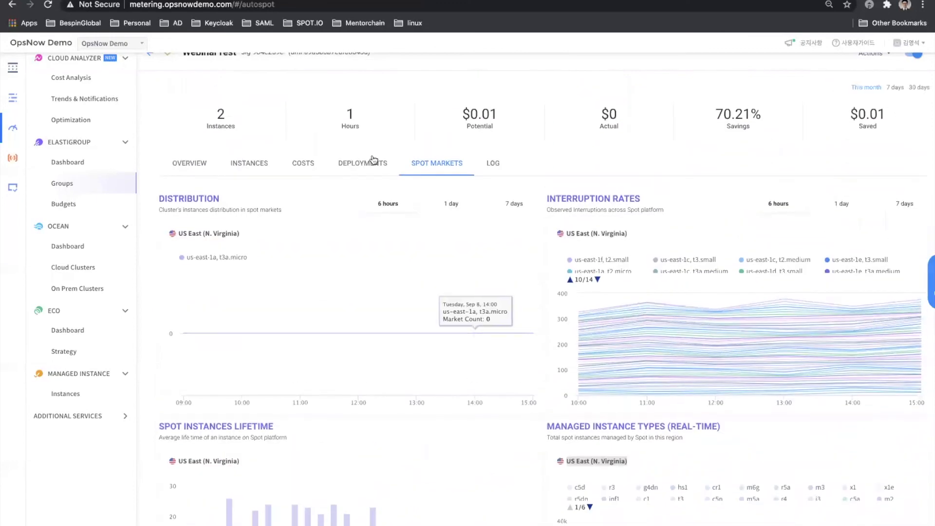
left_click(261, 163)
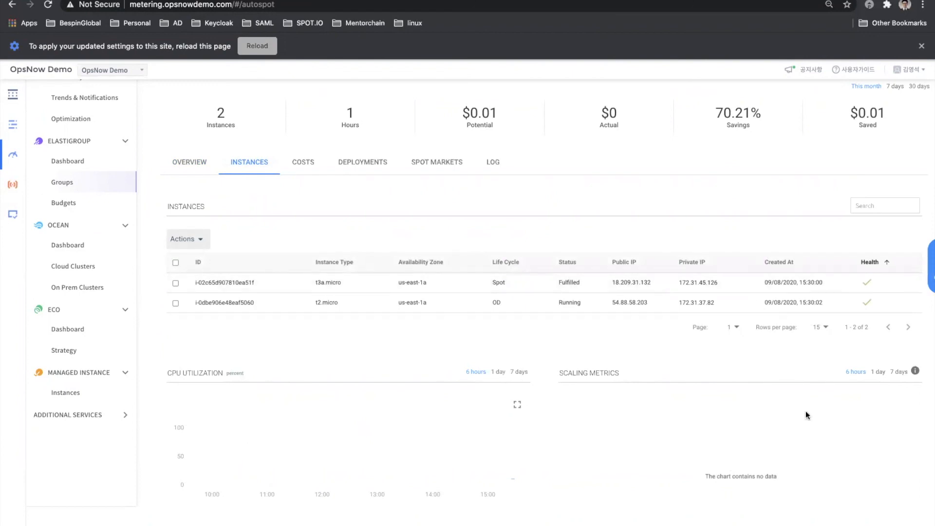
mouse_move(864, 283)
Step: Review the group's summary figures for instances, running hours, potential cost and savings percentage
scroll(580, 350, "up", 3)
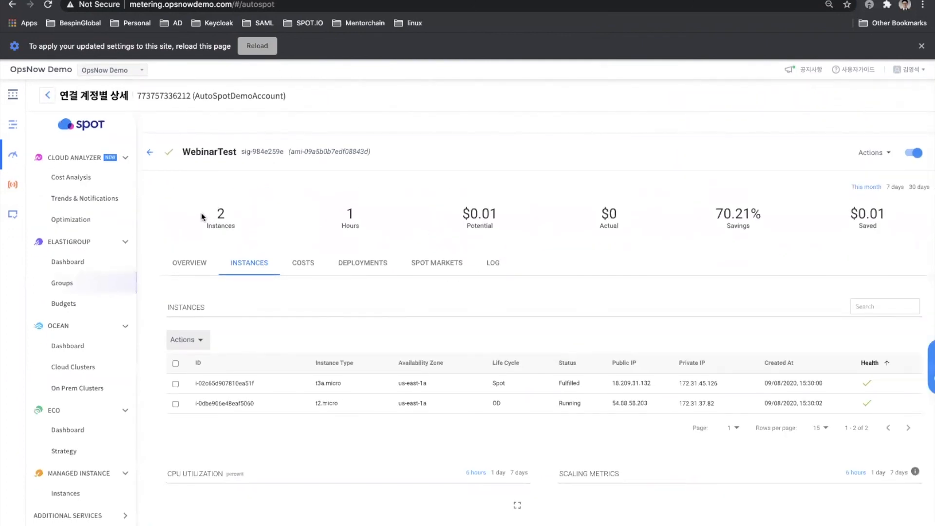
left_click_drag(202, 216, 524, 222)
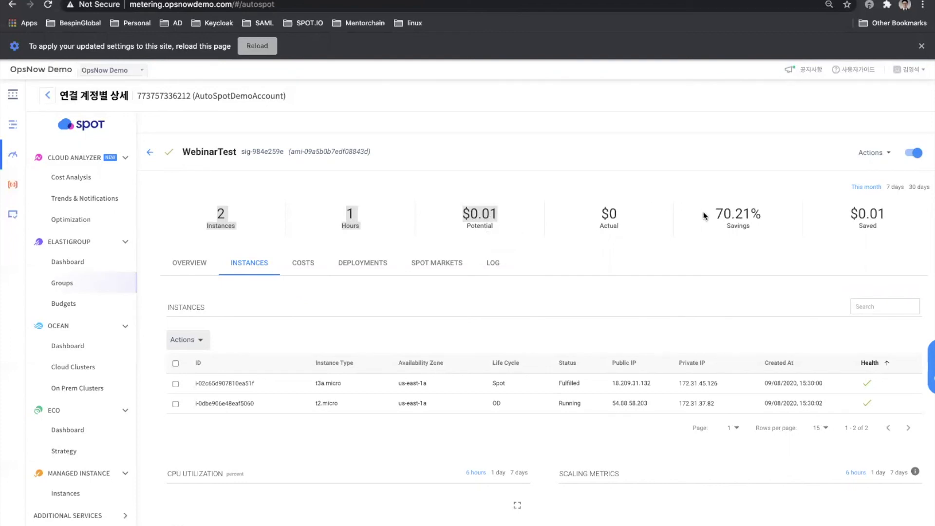
double_click(730, 213)
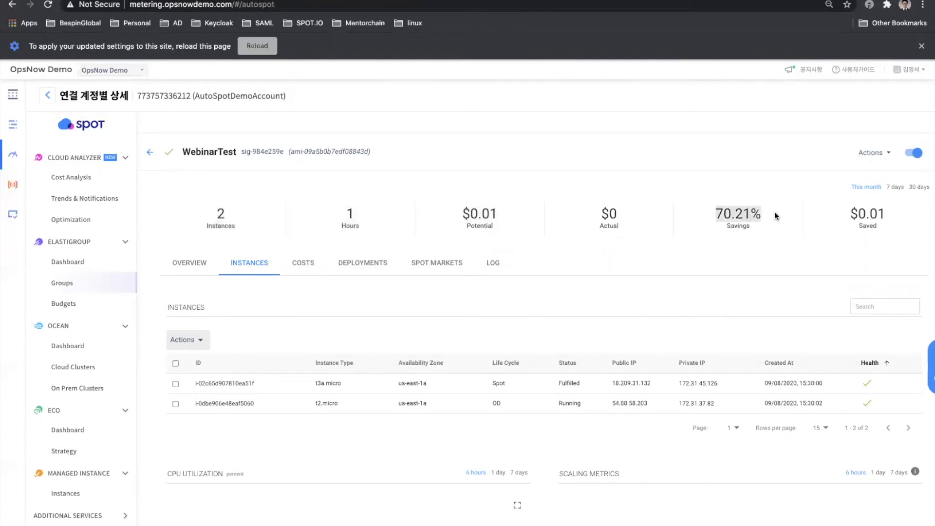